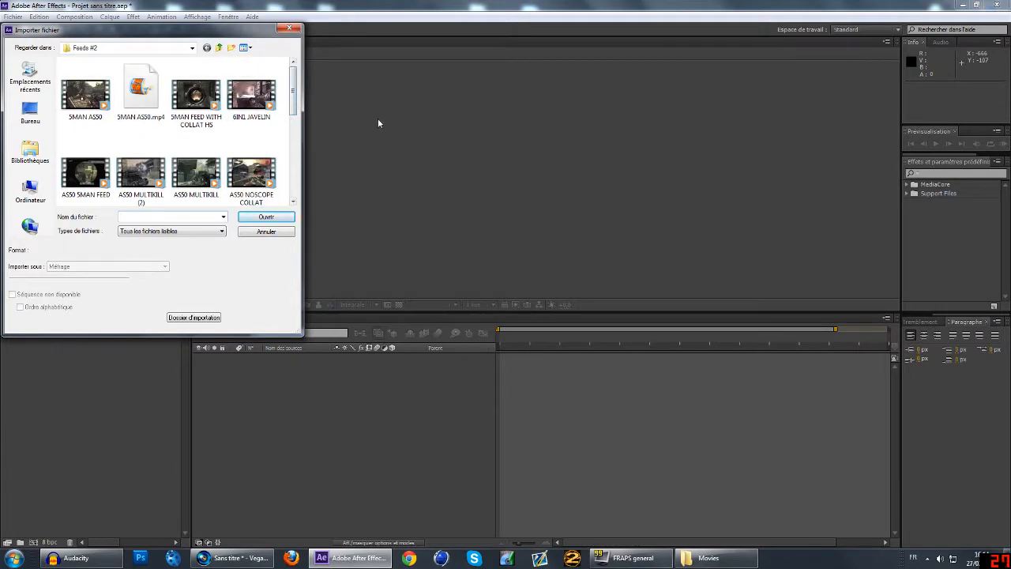
Import the 5MAN AS50.mp4 clip from the Feeds #2 folder into the project.
left_click(85, 94)
left_click(266, 216)
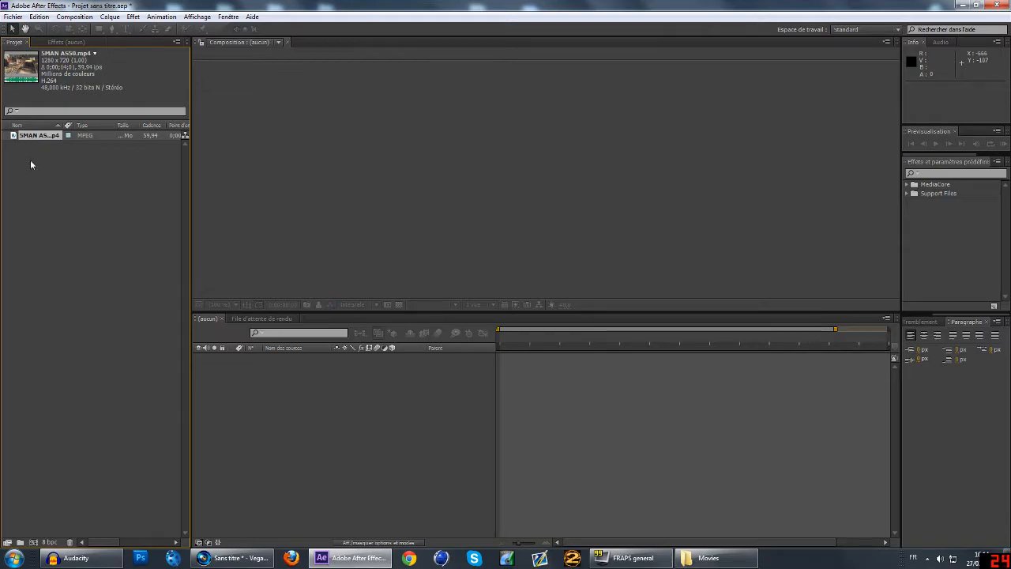
left_click_drag(37, 140, 237, 384)
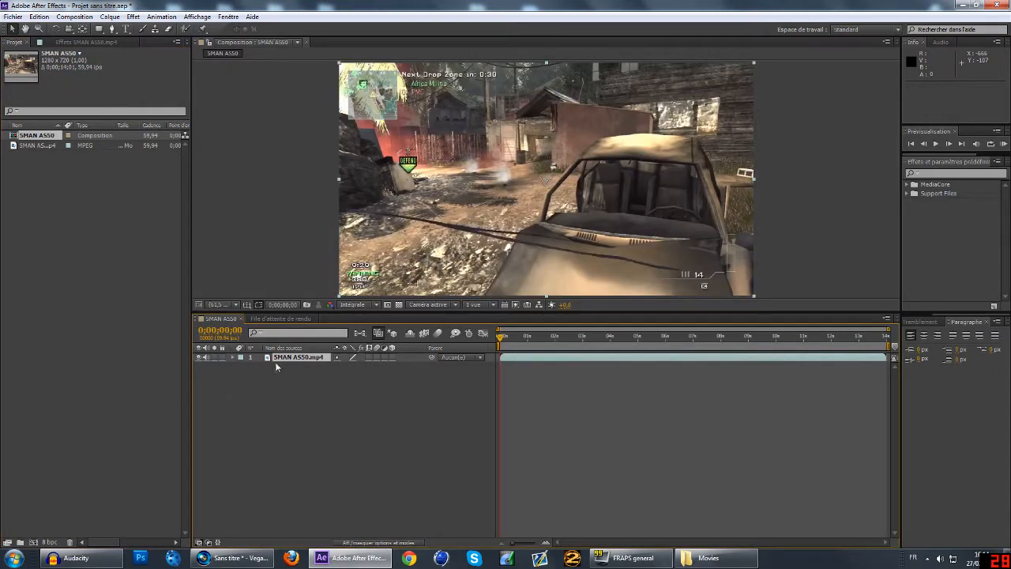
key("Delete")
left_click(79, 240)
left_click(46, 137)
key("Delete")
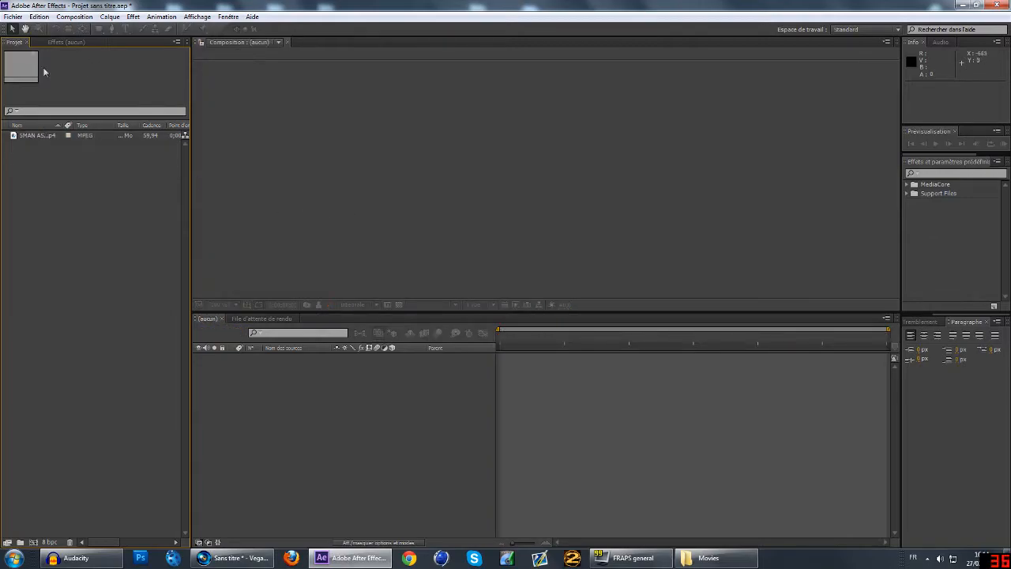
left_click(3, 17)
mouse_move(60, 158)
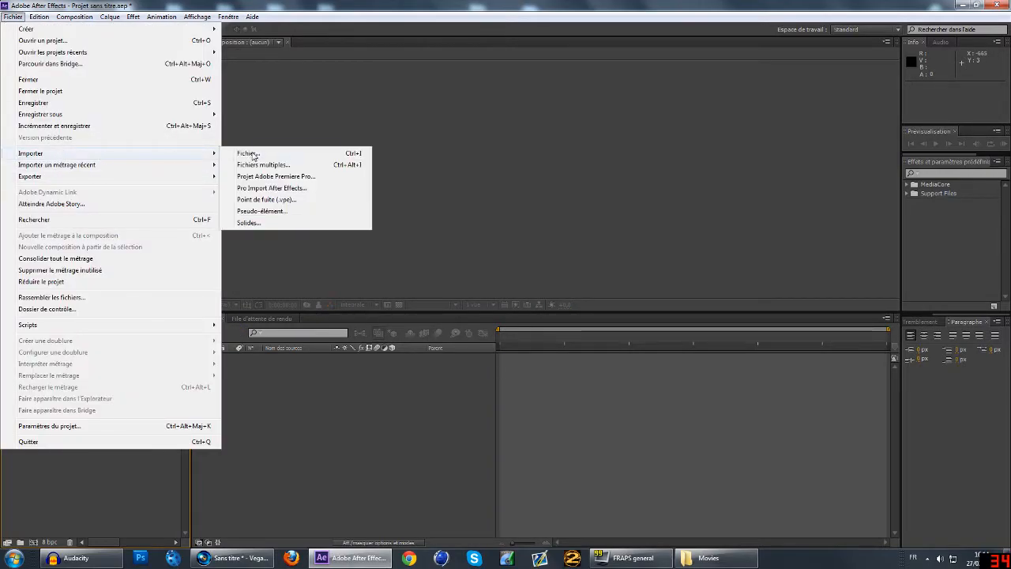
left_click(264, 114)
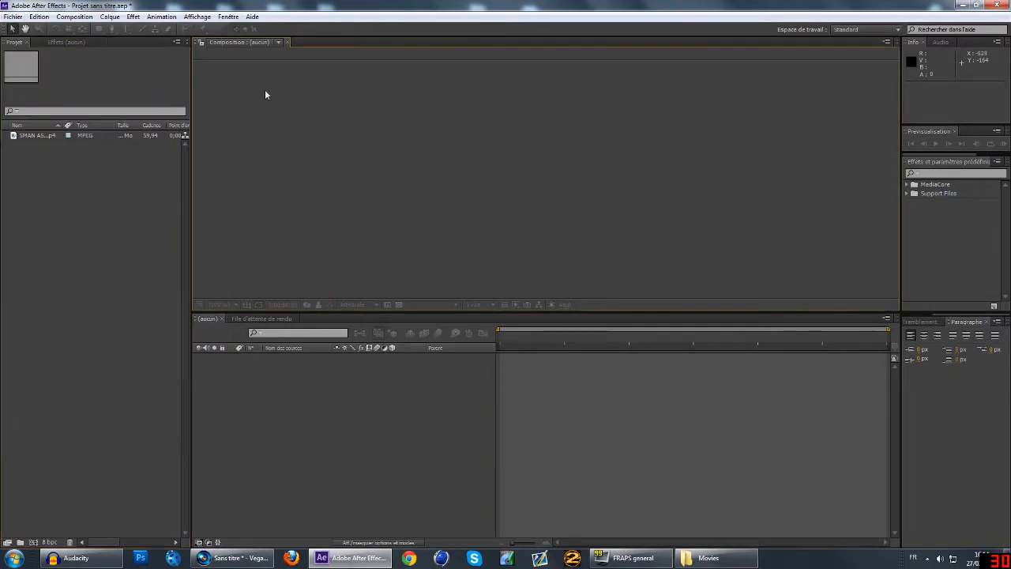
Create a new 1280 x 720 composition at 59,94 frames per second with Intégrale resolution, keeping the default name.
left_click(34, 136)
left_click_drag(35, 135, 54, 34)
left_click(74, 16)
left_click(91, 27)
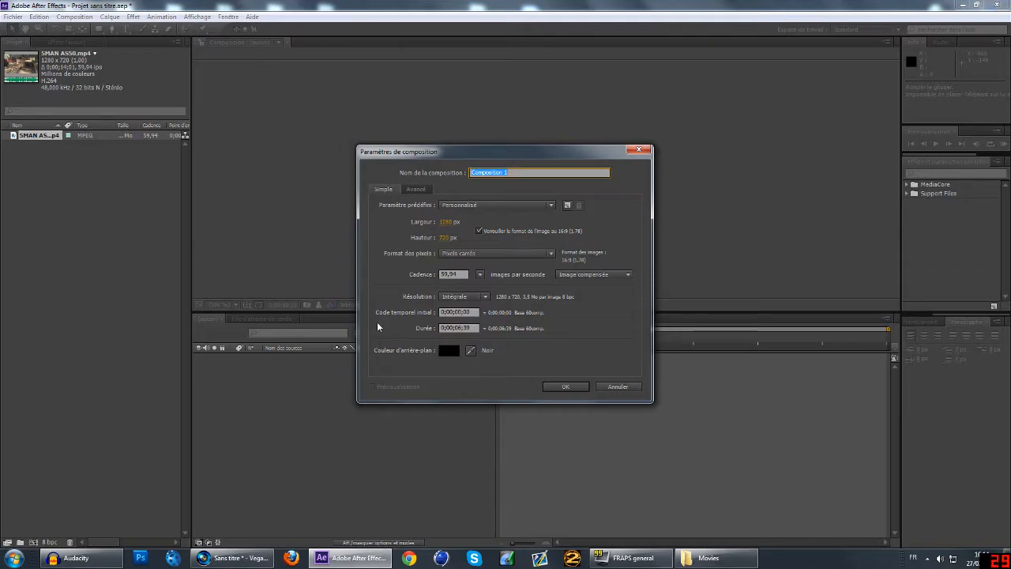
left_click(480, 298)
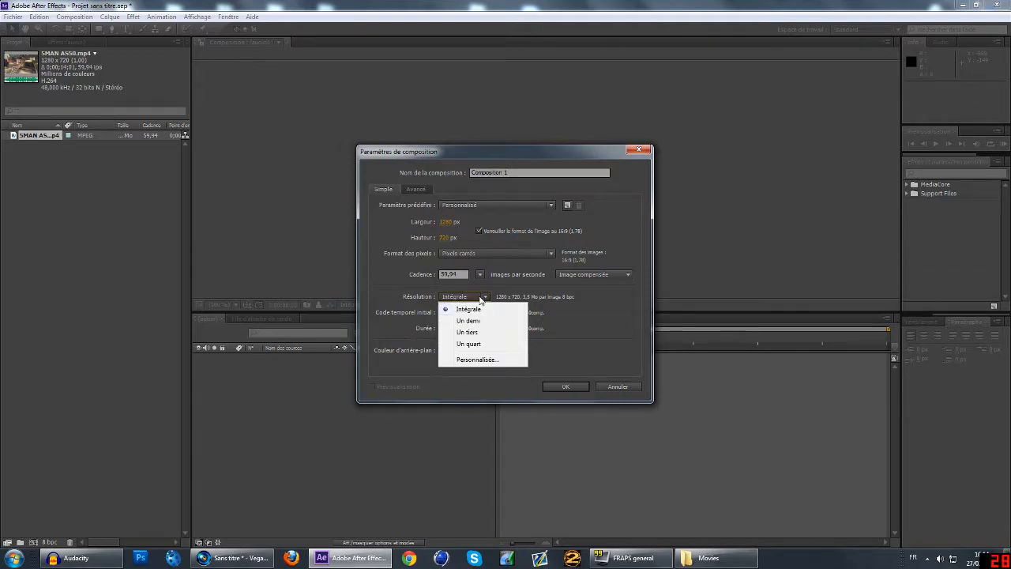
left_click(529, 326)
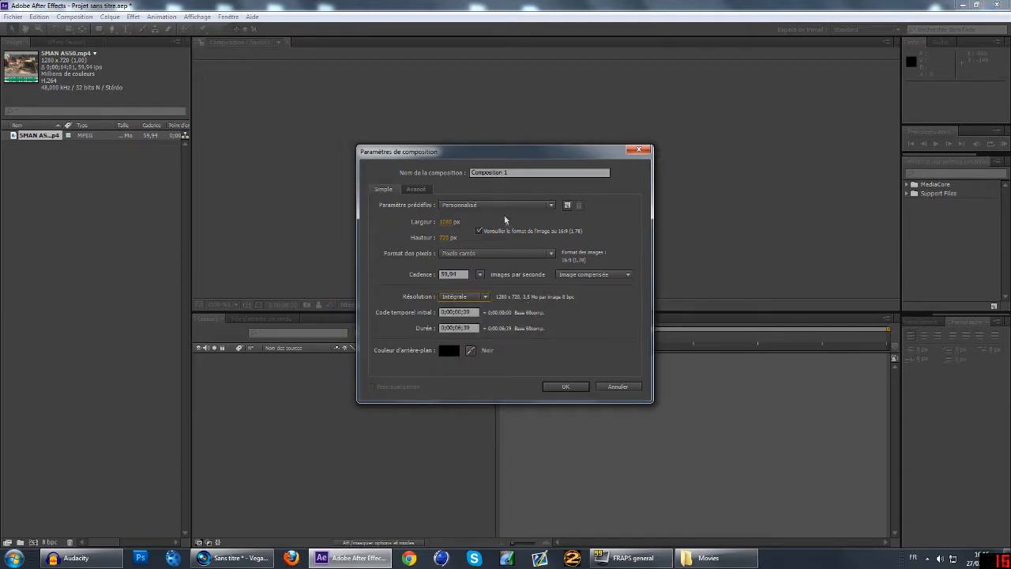
left_click(564, 389)
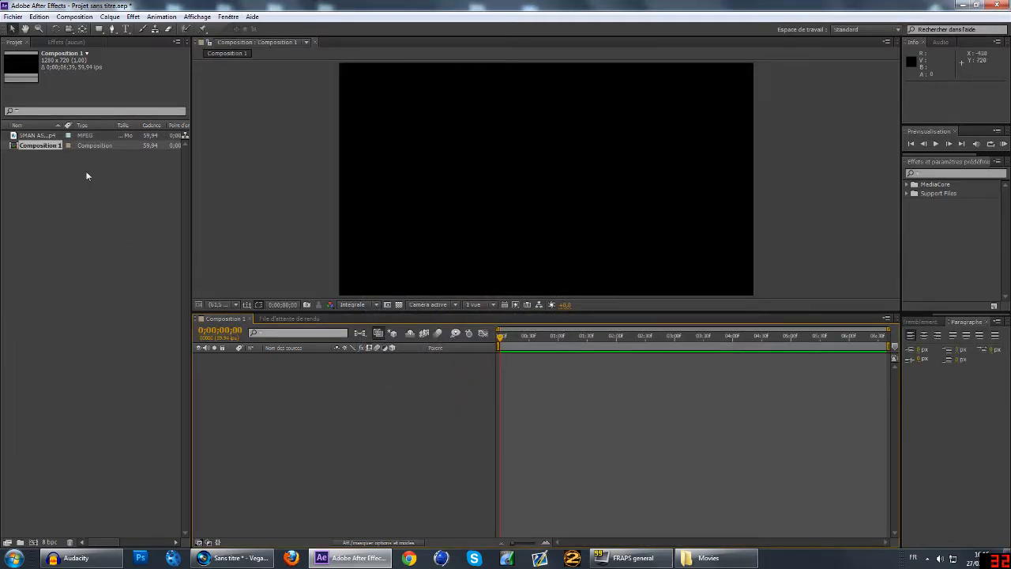
Add the 5MAN AS50.mp4 clip to Composition 1's timeline and move the playhead to about 0;00;01;08.
left_click_drag(36, 135, 299, 384)
left_click_drag(505, 339, 596, 342)
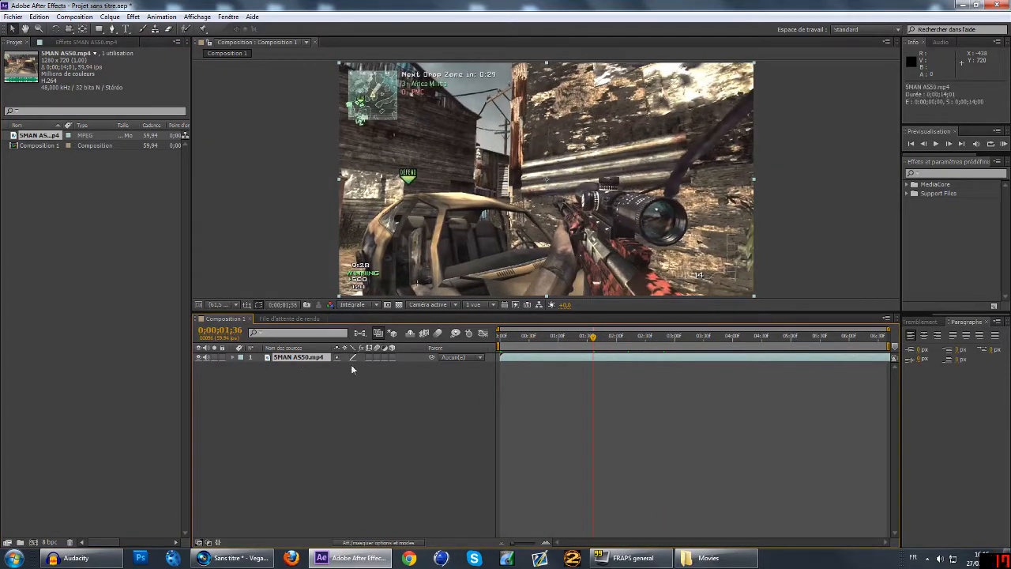
left_click_drag(598, 346, 567, 348)
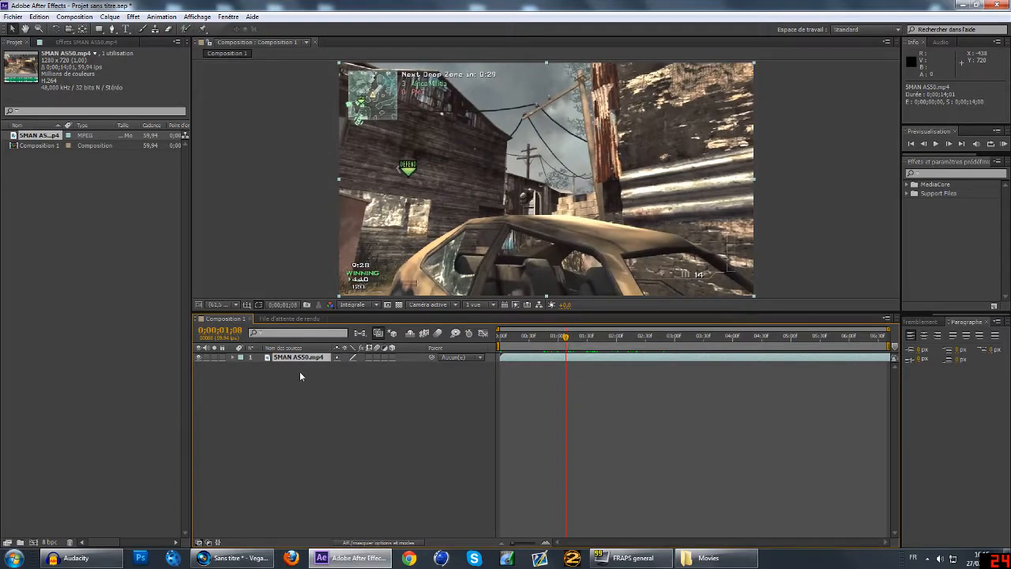
Add Composition 1 to the render queue.
left_click(75, 17)
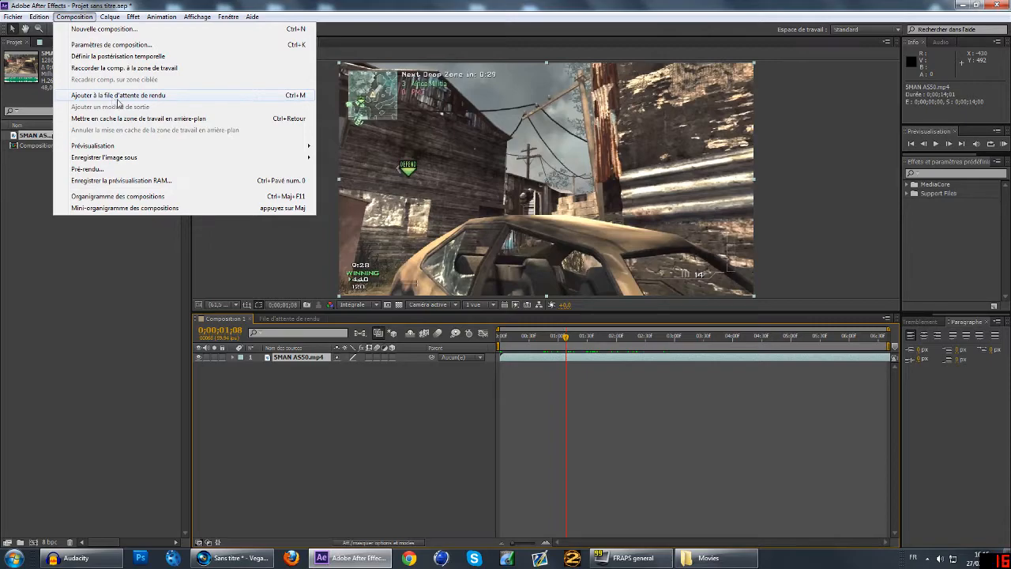
left_click(321, 407)
left_click(303, 361)
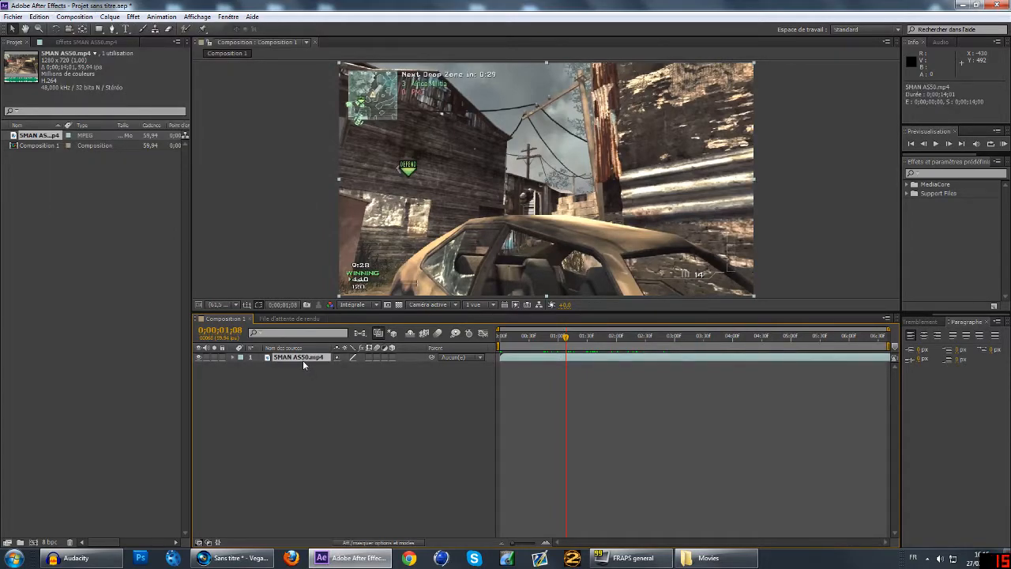
key("ctrl+m")
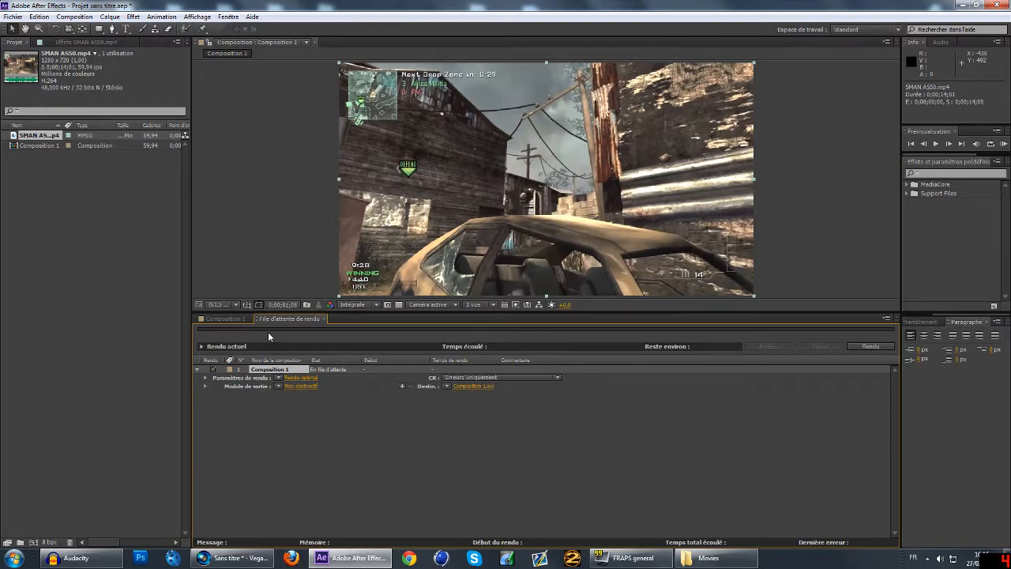
In the render settings, keep the quality at Optimale and set interpolation to Désactivée pour tous les calques.
left_click(299, 379)
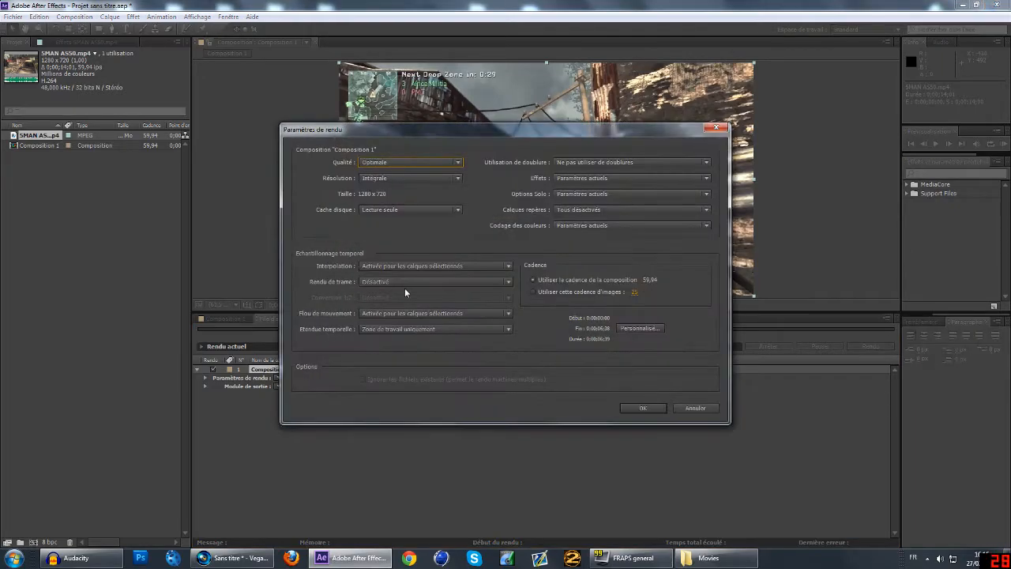
left_click(372, 164)
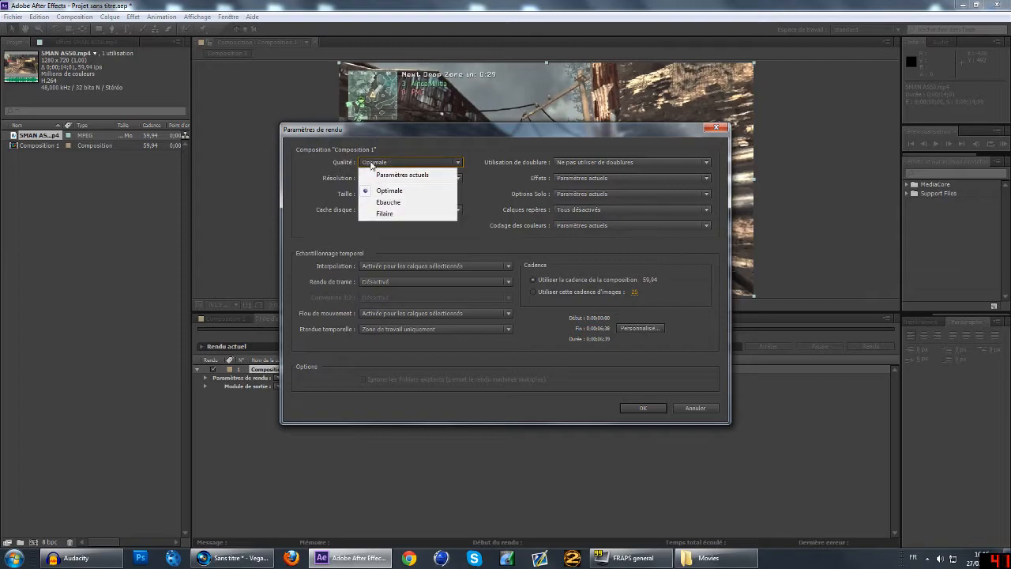
left_click(390, 191)
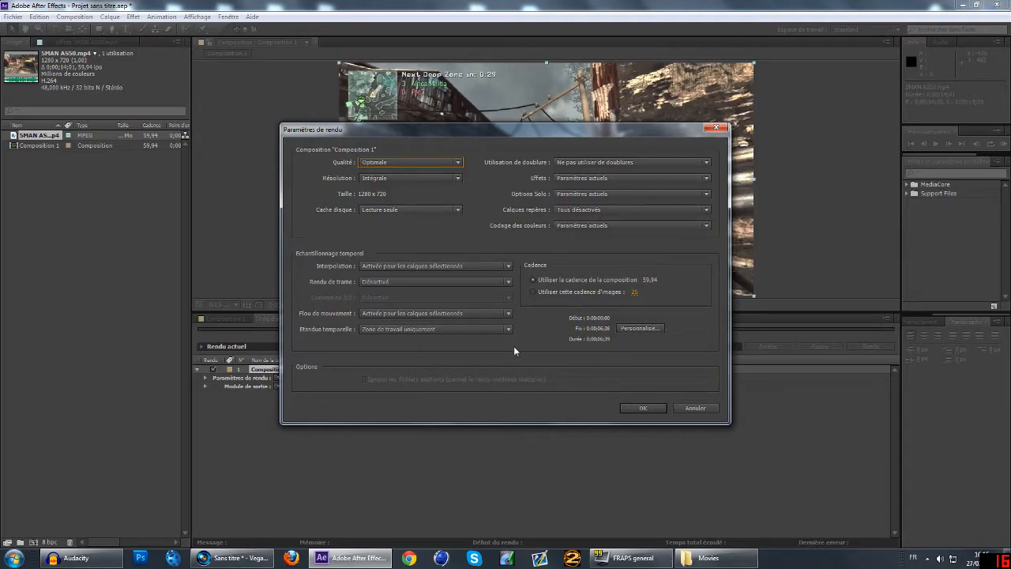
left_click(401, 266)
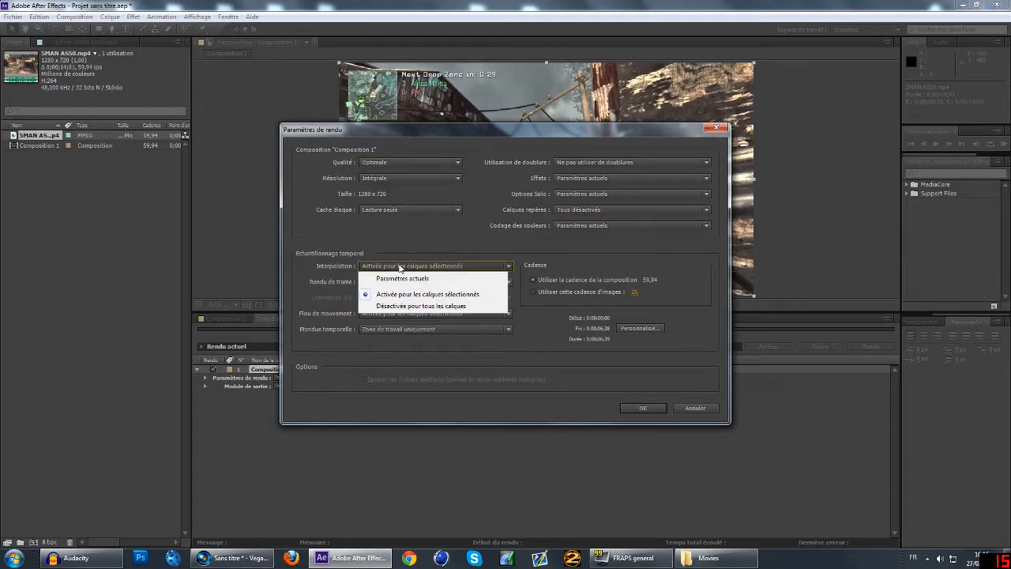
left_click(421, 306)
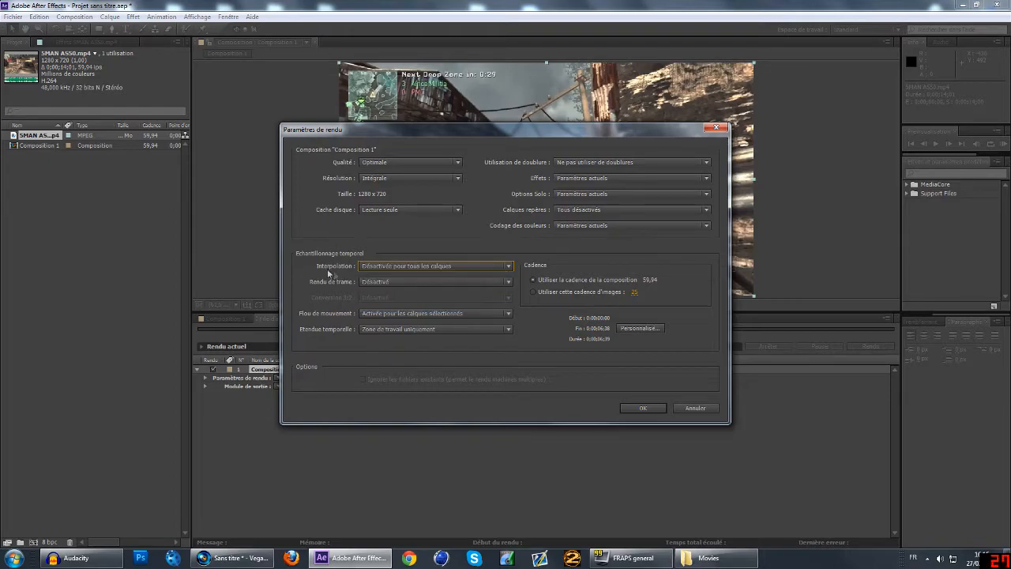
Set a custom render frame rate of 59,94 and accept the render settings.
left_click(532, 292)
left_click(641, 291)
type("59,94")
key("Return")
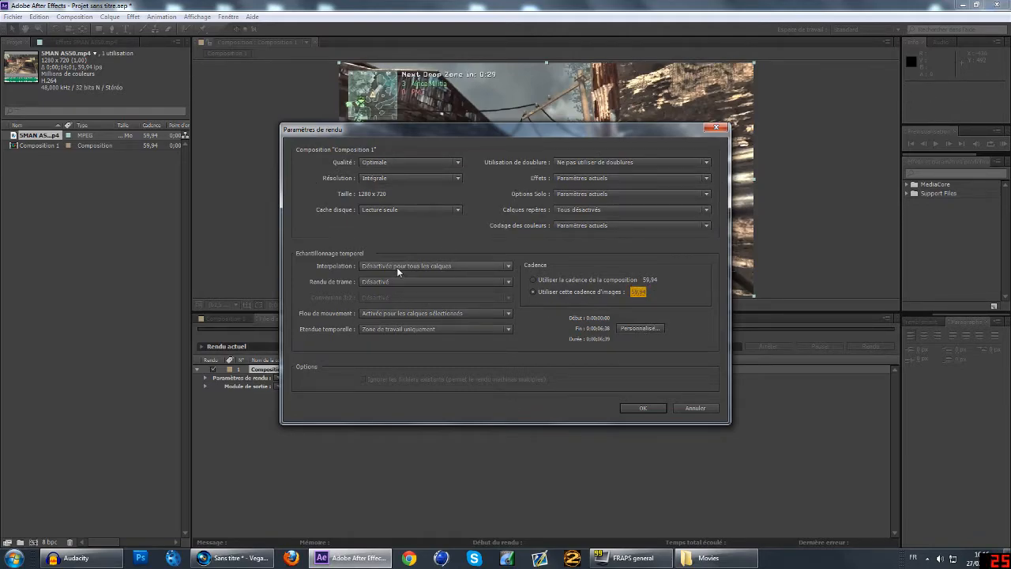
left_click(643, 408)
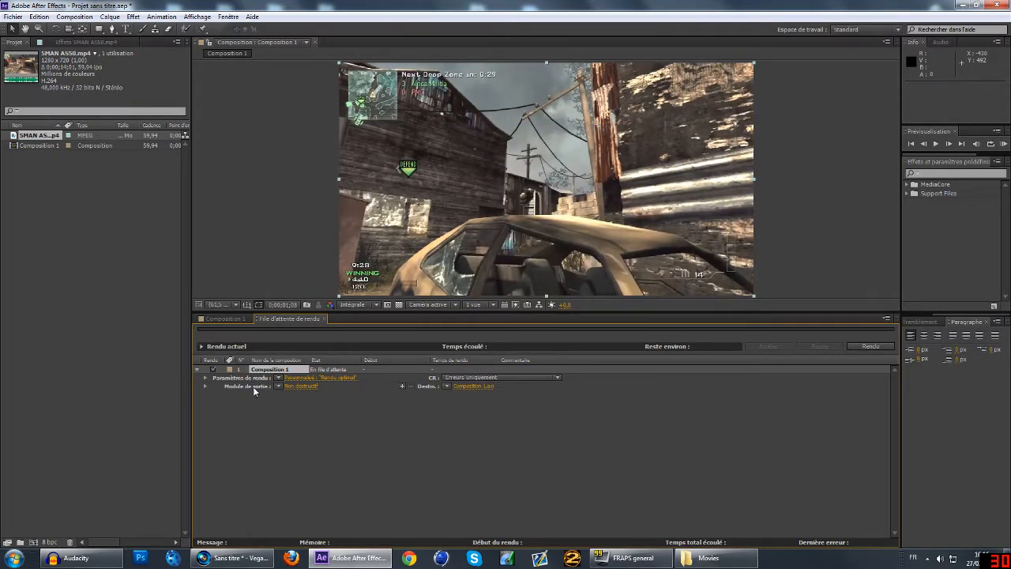
Set the output module format to H.264 and accept its default format options.
left_click(300, 386)
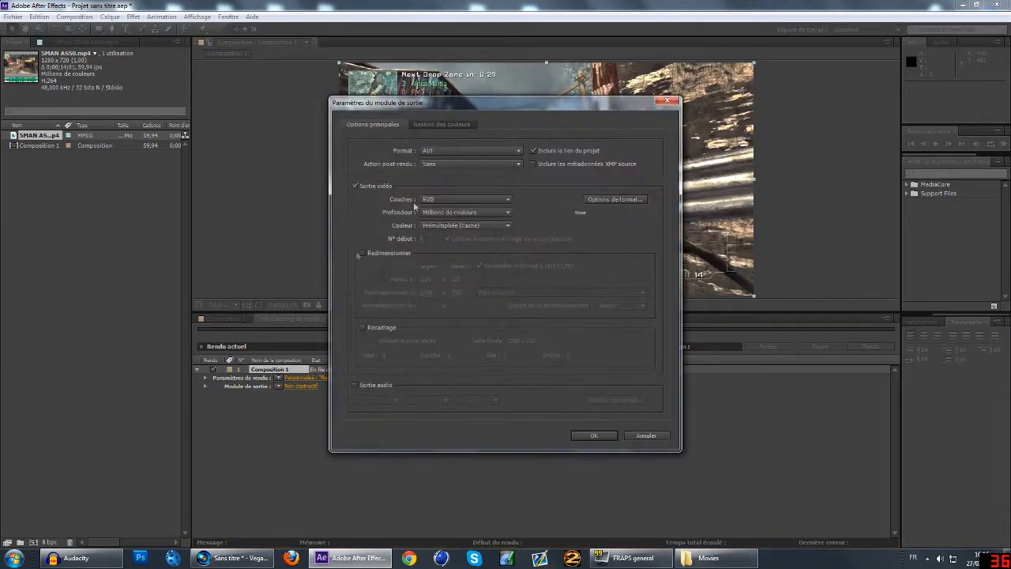
left_click(480, 152)
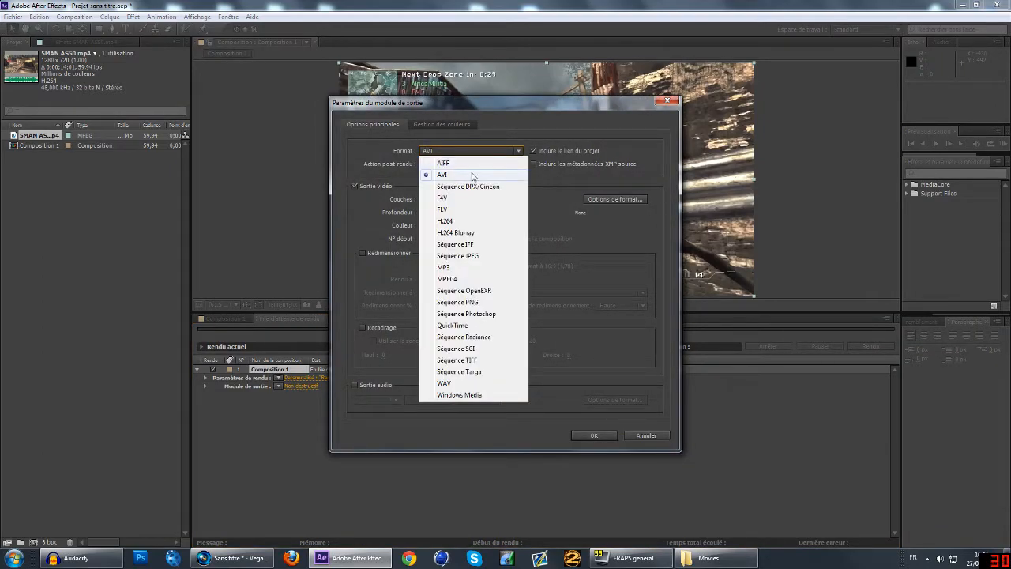
left_click(460, 222)
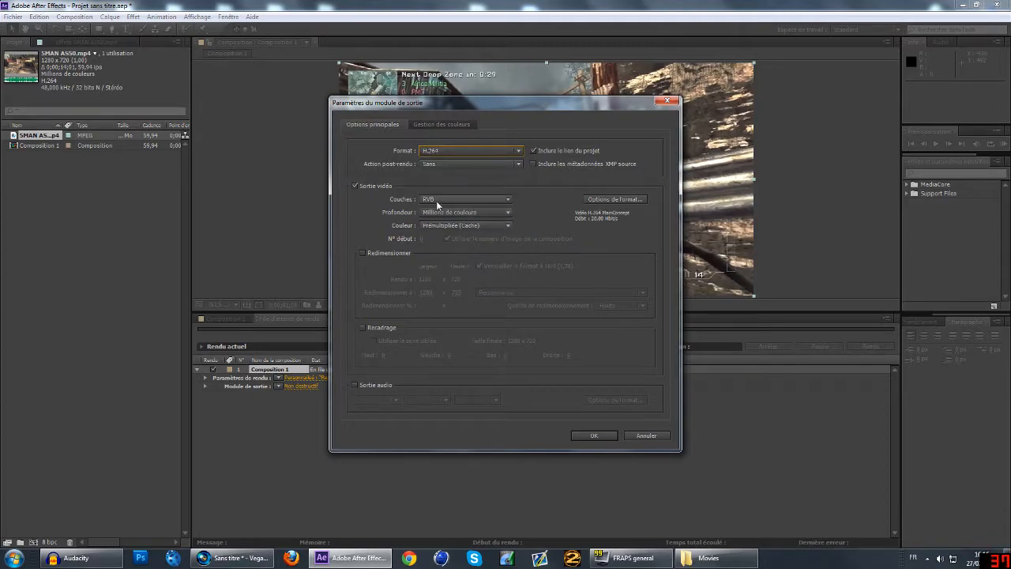
left_click(623, 201)
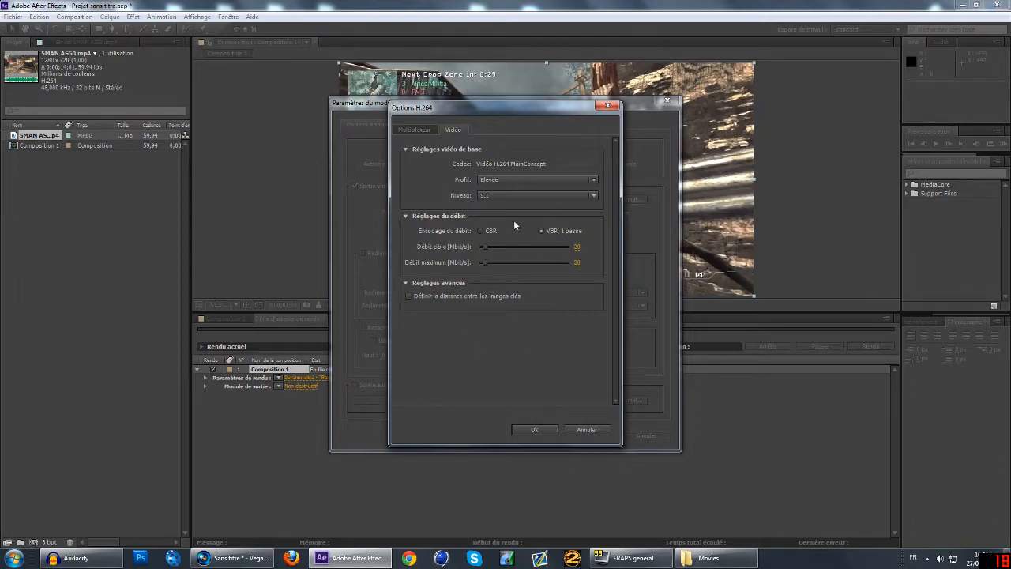
left_click(545, 431)
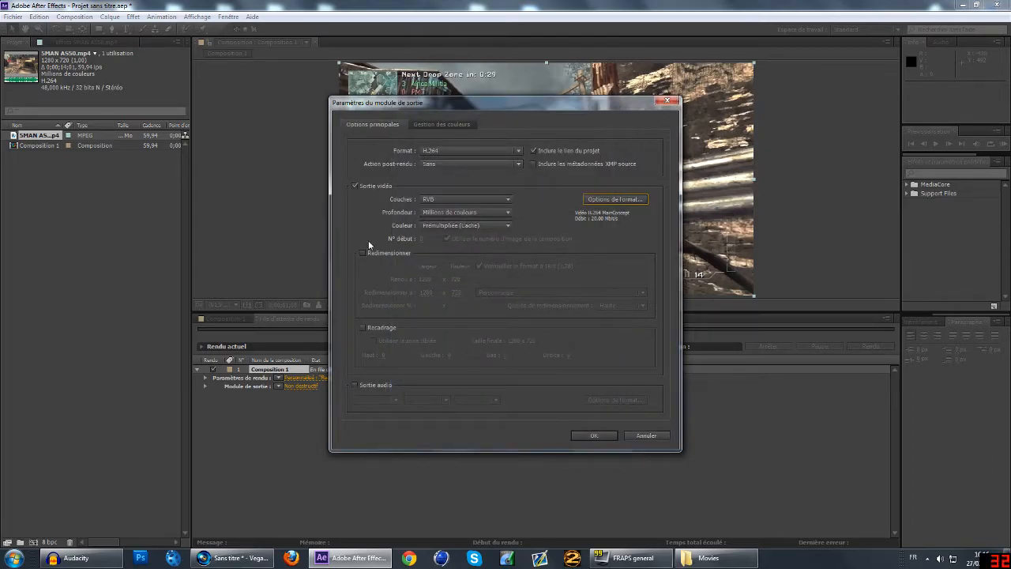
Toggle the audio output option on and off and accept the output module settings.
left_click(355, 385)
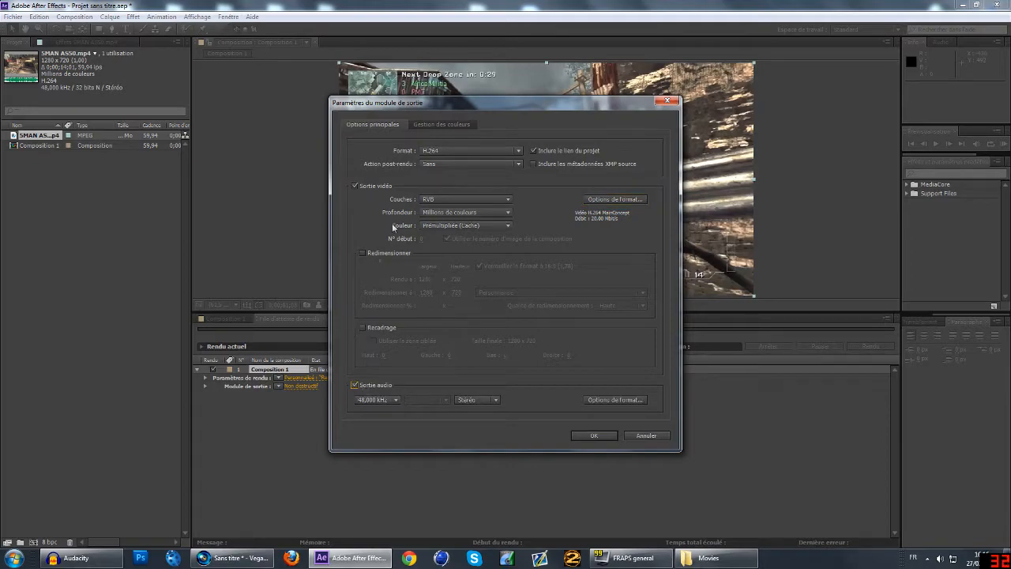
left_click(355, 385)
left_click(354, 385)
left_click(355, 385)
left_click(604, 435)
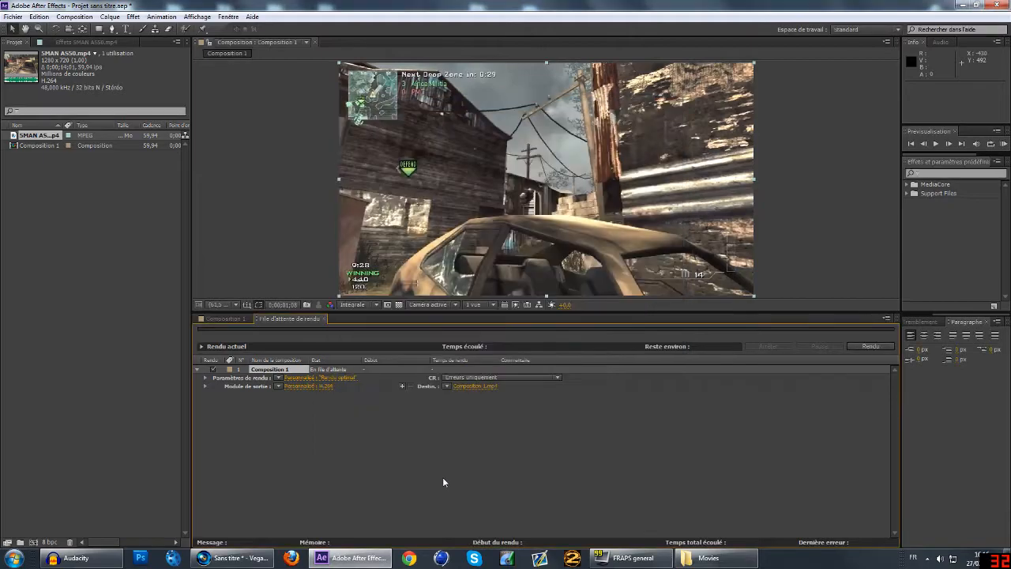
left_click(478, 386)
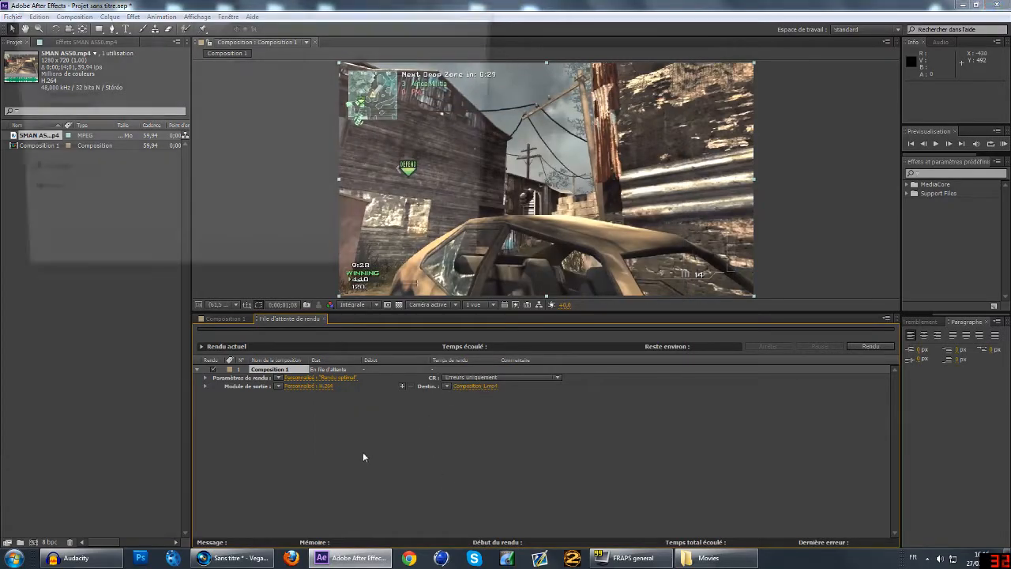
scroll(59, 103, "up", 1)
left_click(40, 72)
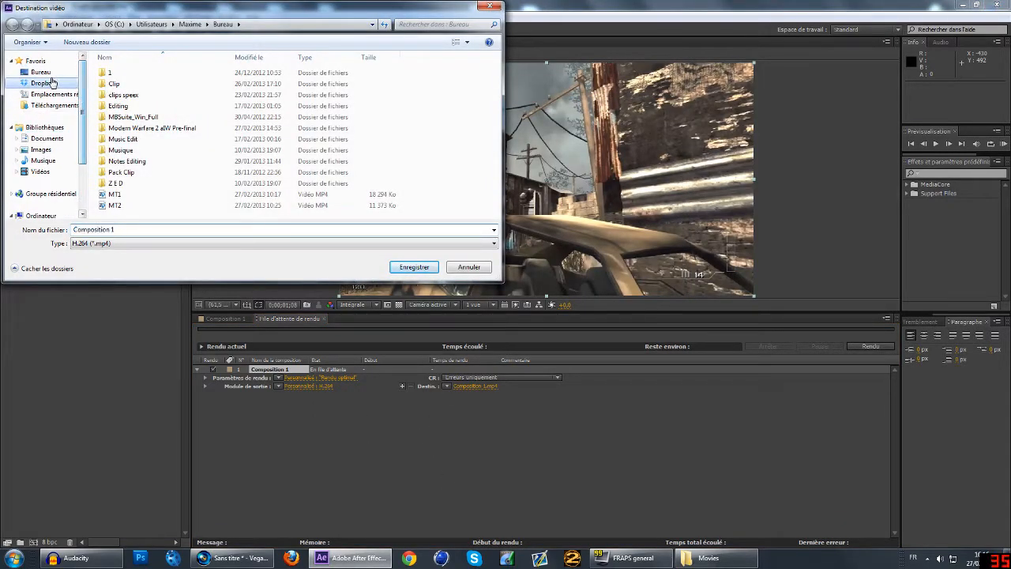
left_click(489, 8)
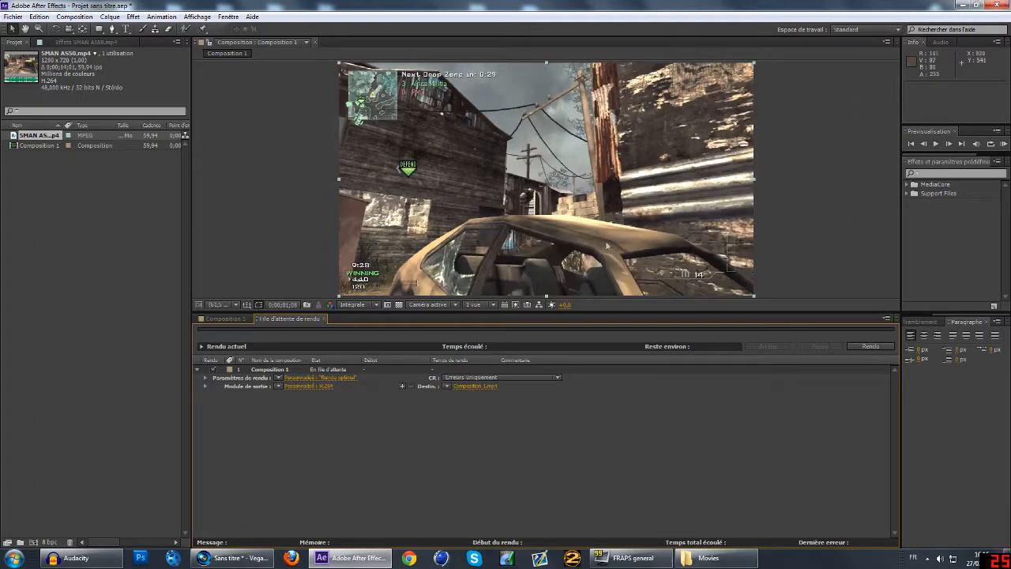
Quit After Effects without saving the untitled project.
left_click(994, 6)
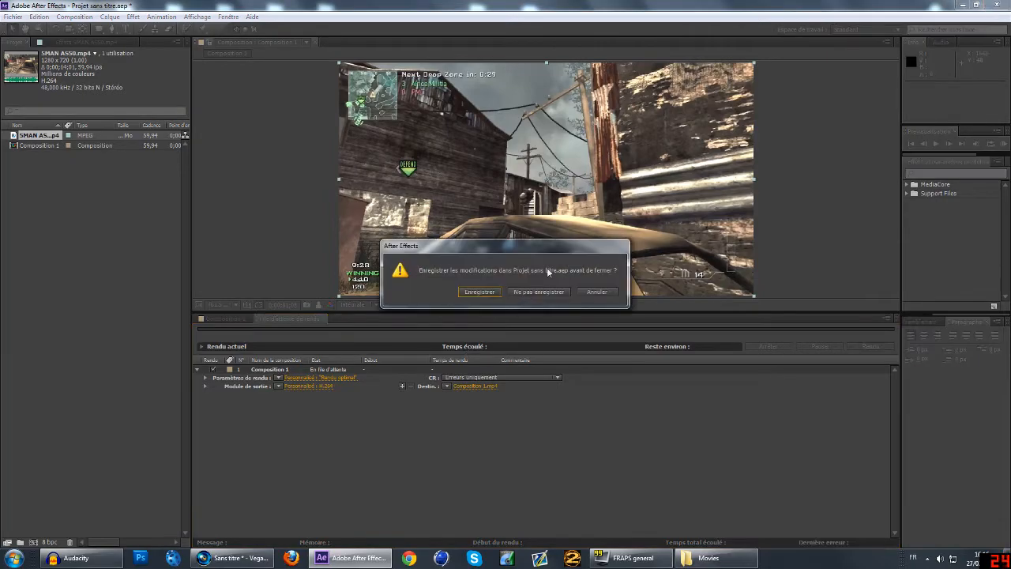
left_click(538, 292)
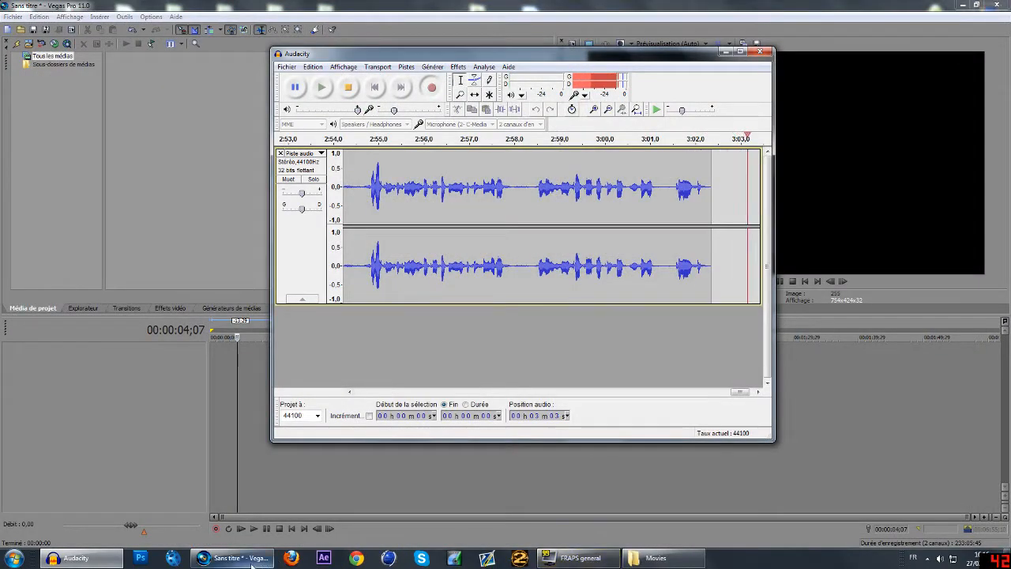
Switch to Vegas Pro and open the 5MAN AS50 clip from the Feeds #2 folder.
left_click(561, 466)
left_click(225, 382)
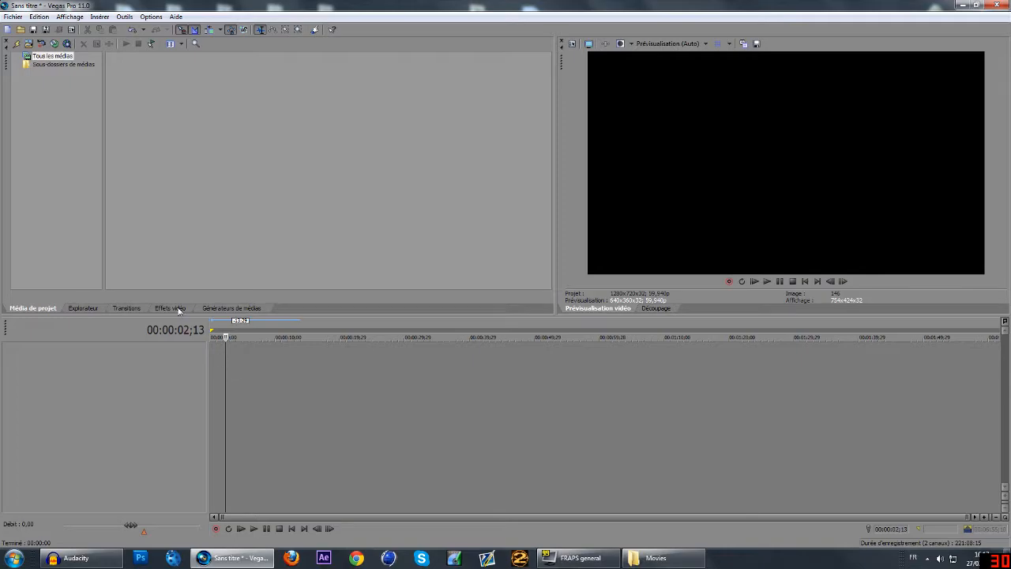
left_click(13, 17)
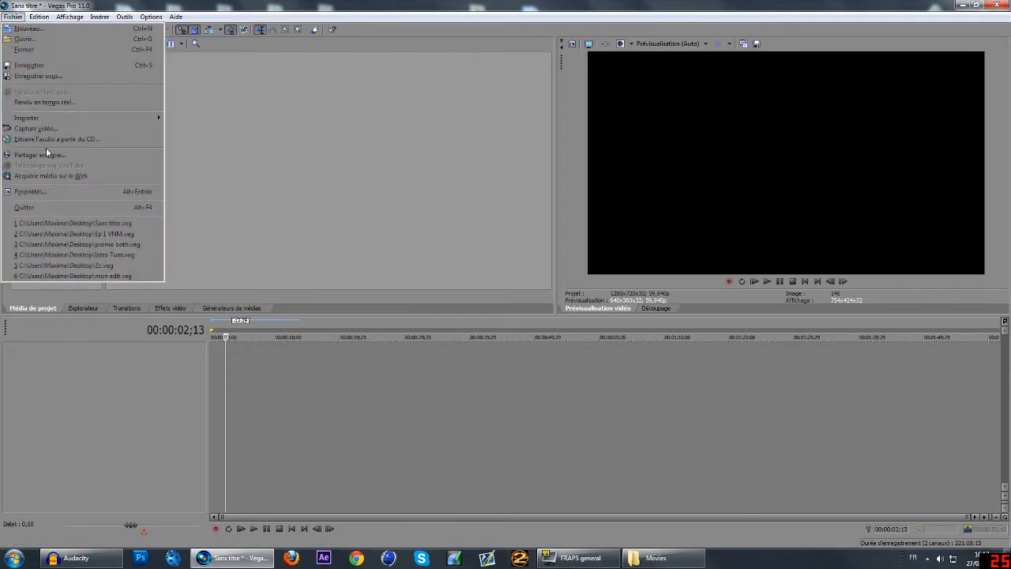
left_click(24, 39)
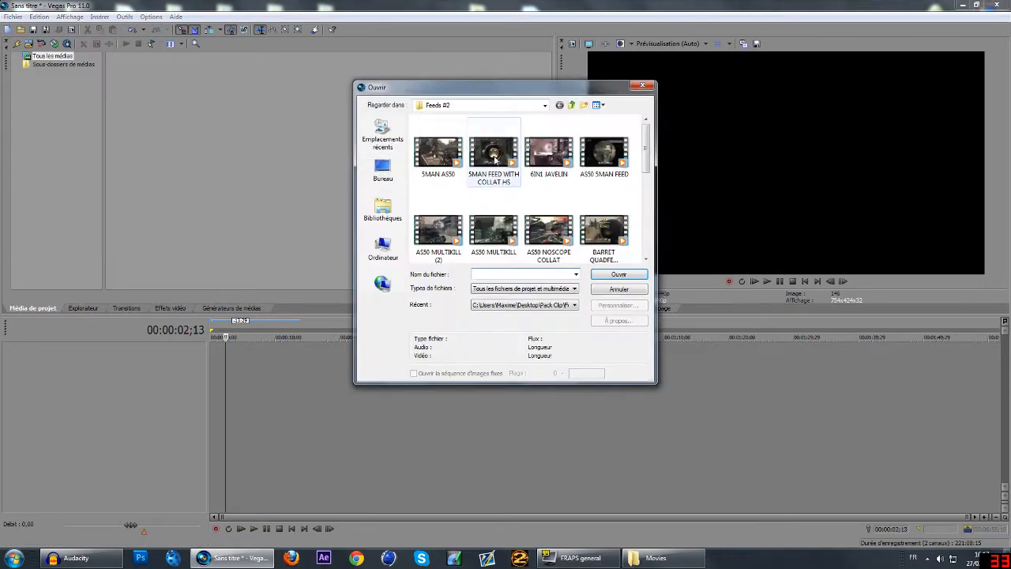
left_click(439, 154)
left_click(617, 274)
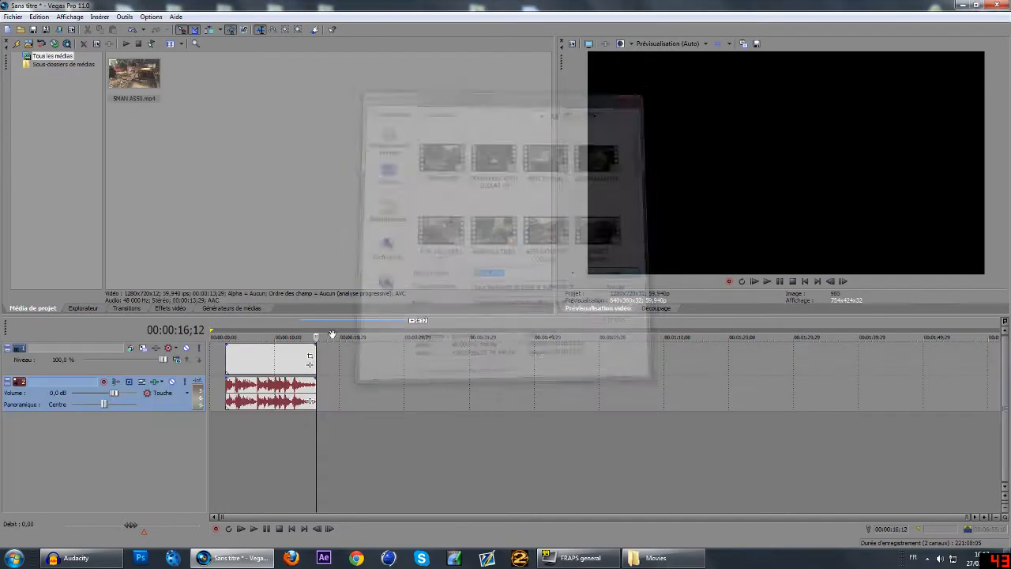
Move the imported clip to the start of the timeline and delete its audio track.
left_click(234, 357)
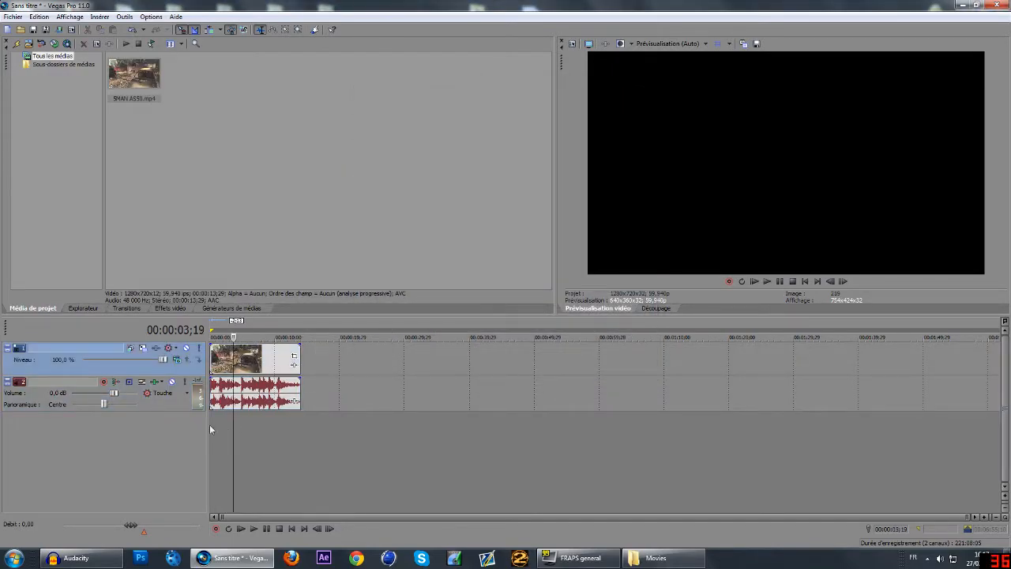
left_click(195, 398)
key("Delete")
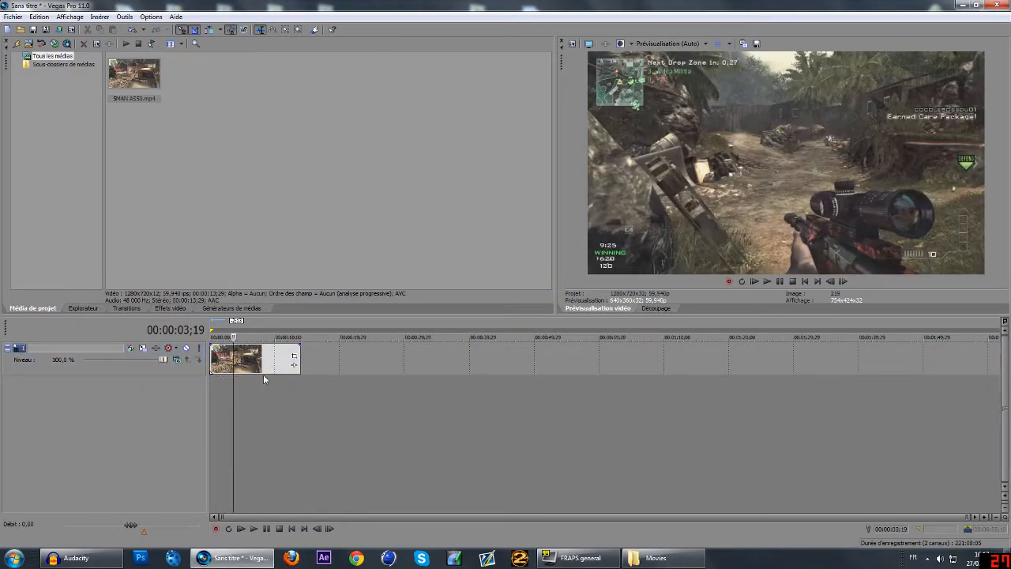
Select the video clip and preview its gameplay at several points along the timeline.
left_click(248, 361)
left_click(270, 364)
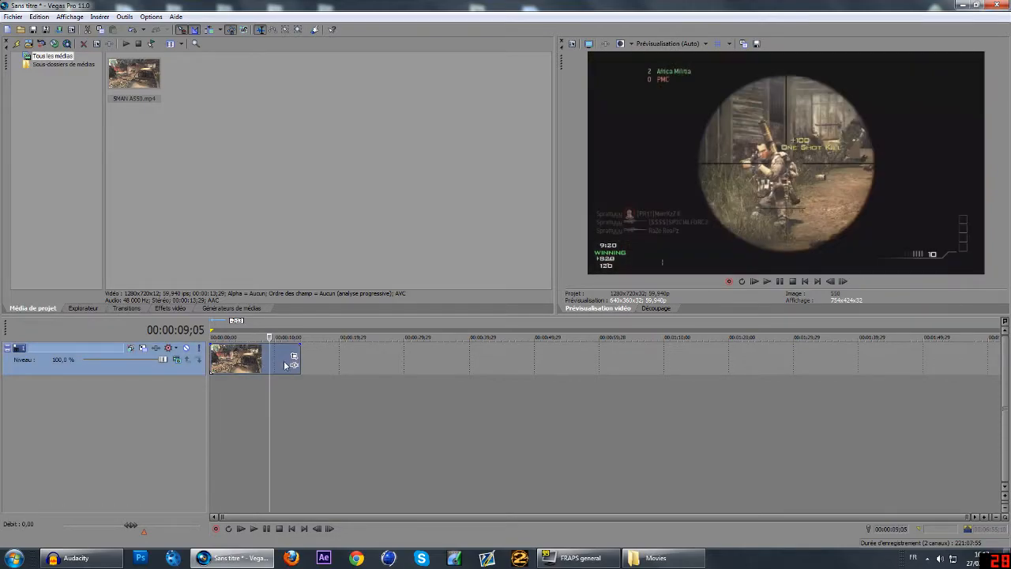
left_click(248, 362)
left_click(221, 365)
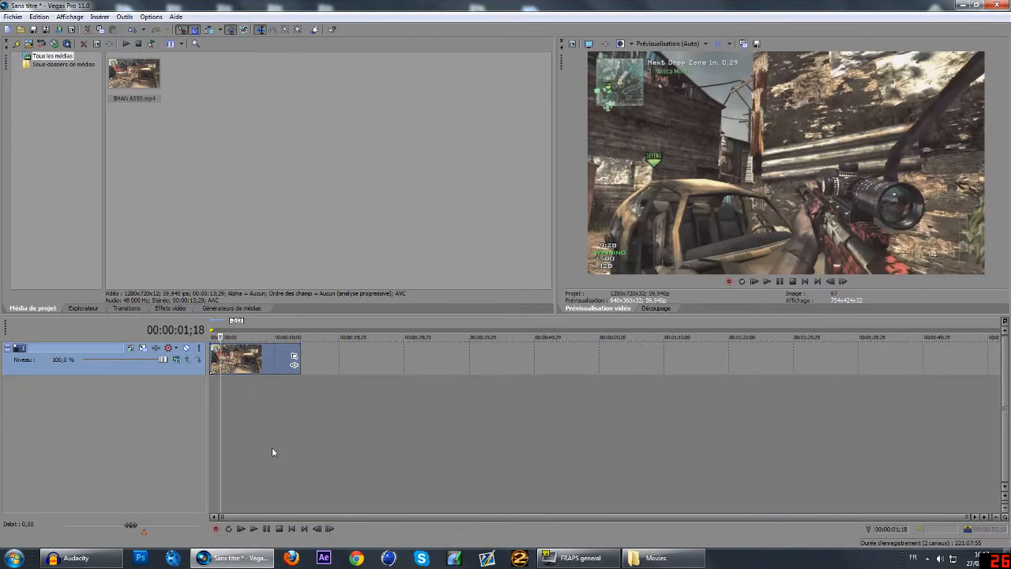
left_click(238, 365)
left_click(230, 368)
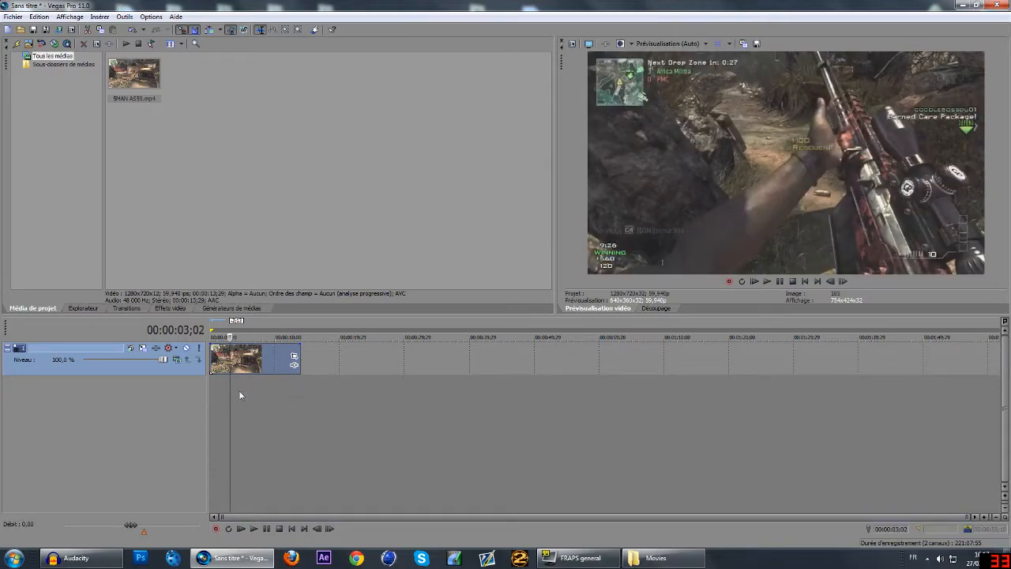
Open the project properties and check the full-resolution rendering quality and motion blur type options.
left_click(14, 16)
left_click(28, 195)
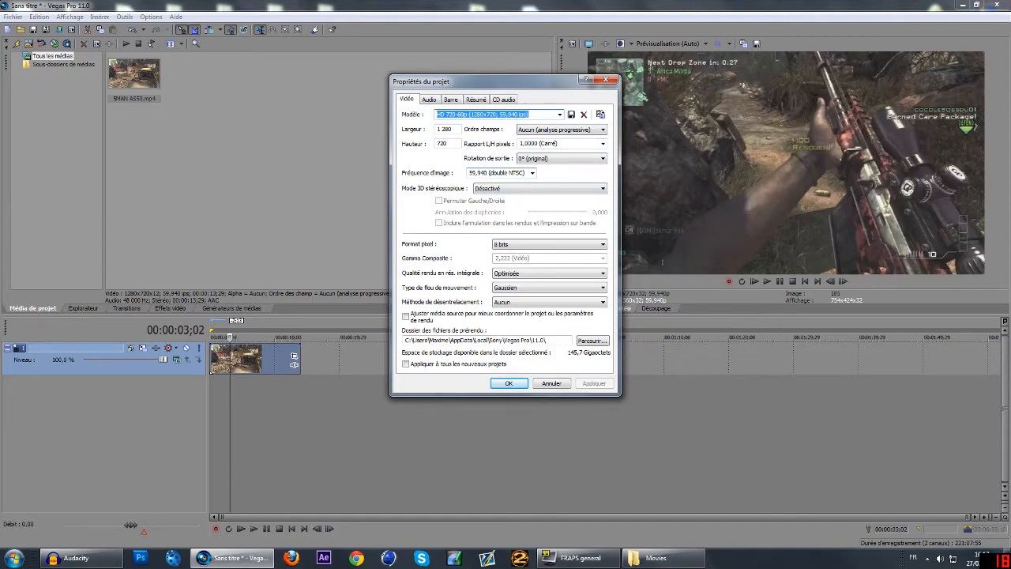
left_click(514, 274)
left_click(515, 274)
left_click(518, 288)
left_click(517, 290)
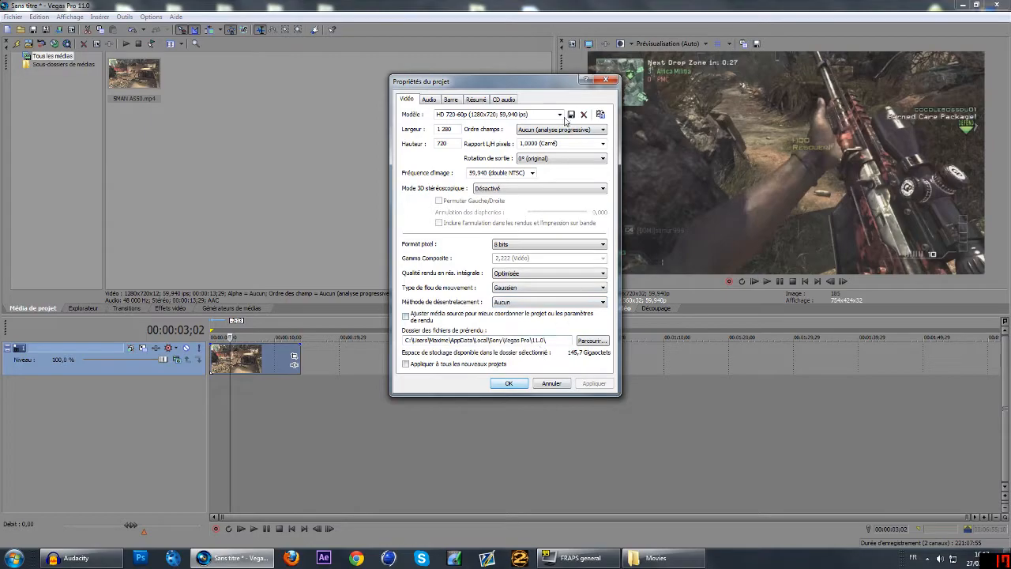
Look through the audio, ruler and CD audio project settings and return to the video settings.
left_click(429, 99)
left_click(450, 100)
left_click(503, 100)
left_click(432, 99)
left_click(406, 100)
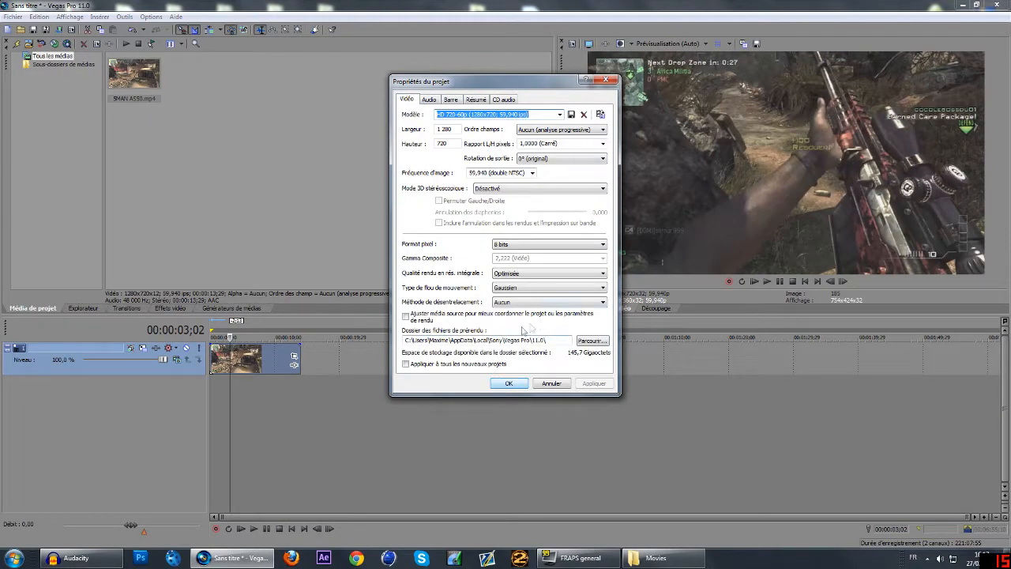
Apply the project settings to all new projects and accept the project properties.
left_click(406, 363)
left_click(594, 383)
left_click(510, 384)
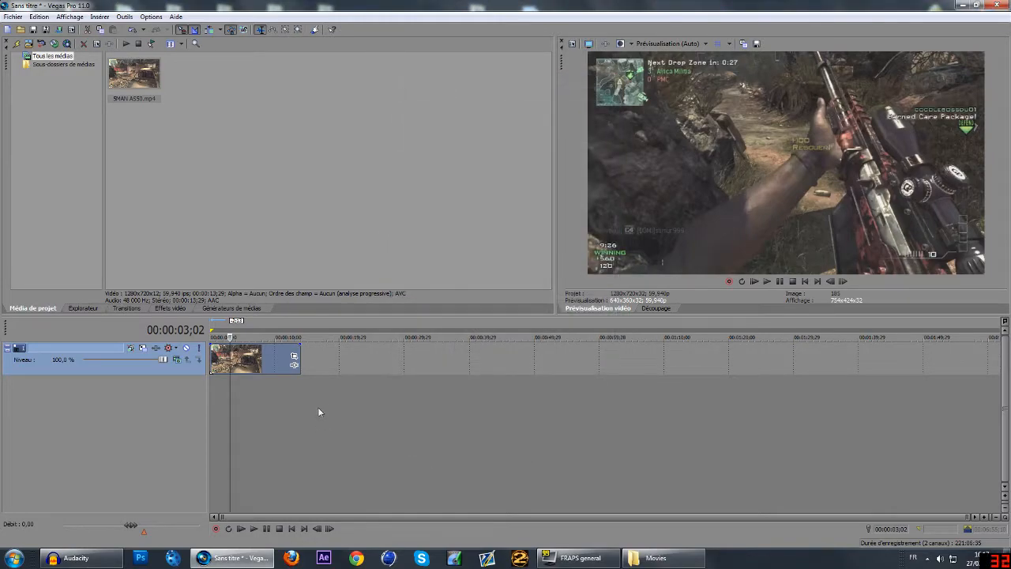
mouse_move(245, 362)
left_mouse_down()
mouse_move(276, 370)
mouse_move(233, 373)
left_mouse_up()
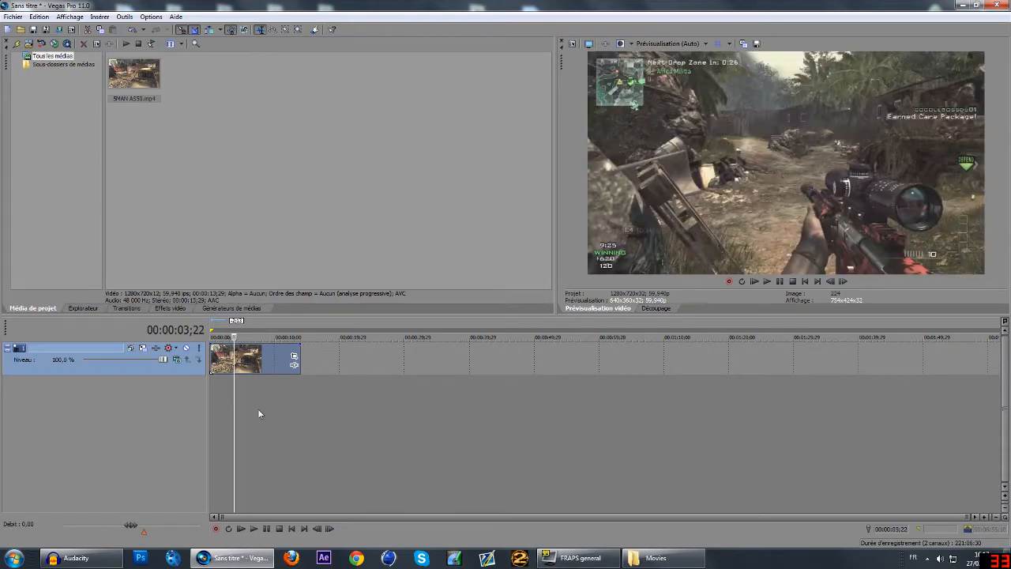
right_click(255, 357)
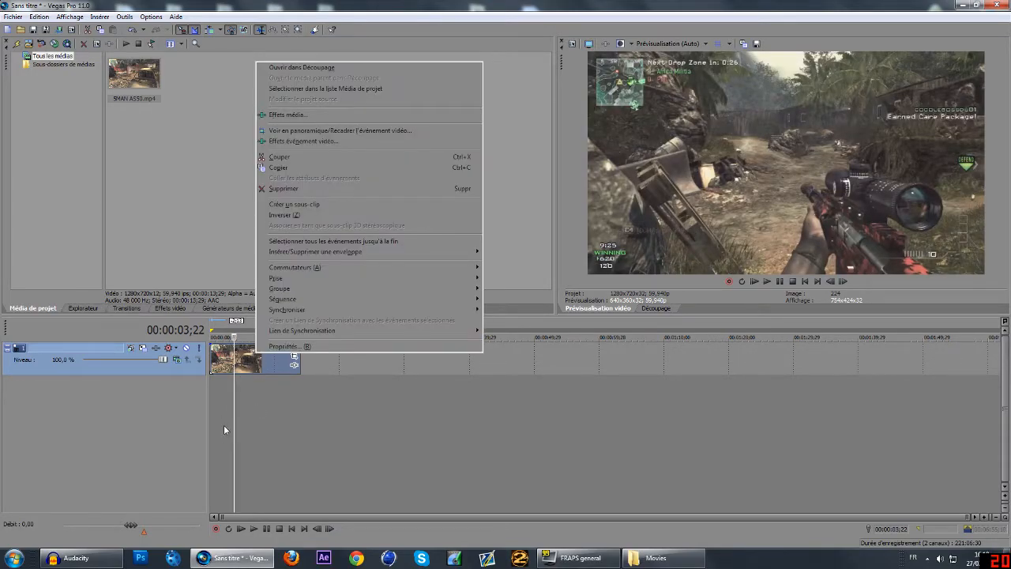
left_click(282, 347)
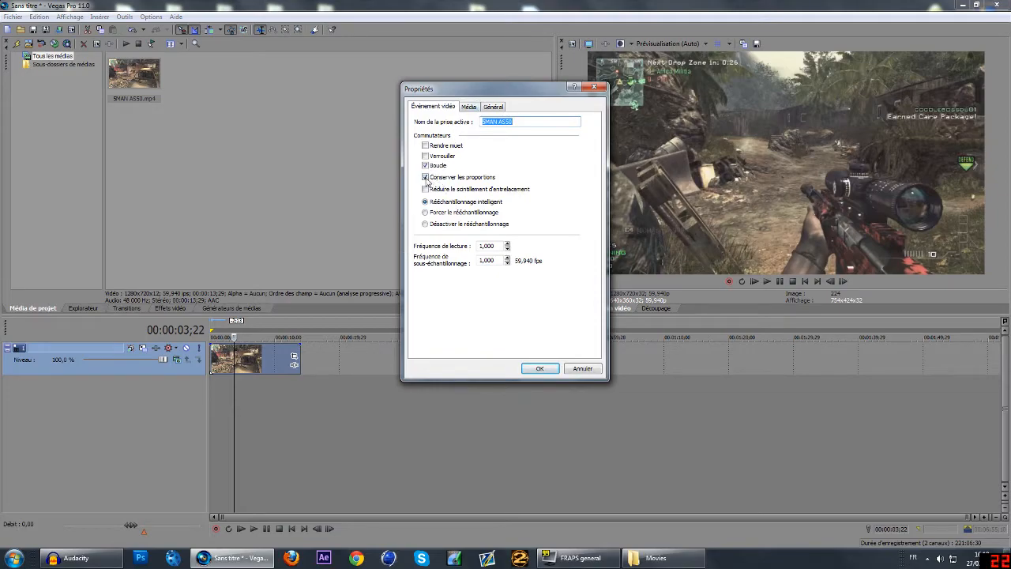
left_click(425, 178)
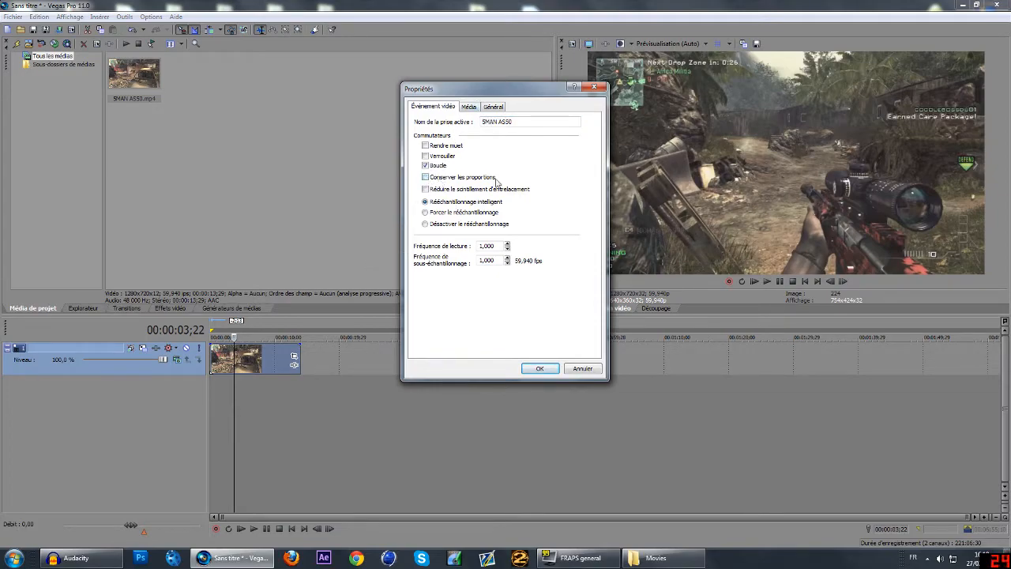
left_click(426, 224)
left_click(583, 367)
In the video clip's properties, turn off Conserver les proportions, disable resampling, and accept the changes.
left_click(267, 360)
right_click(250, 359)
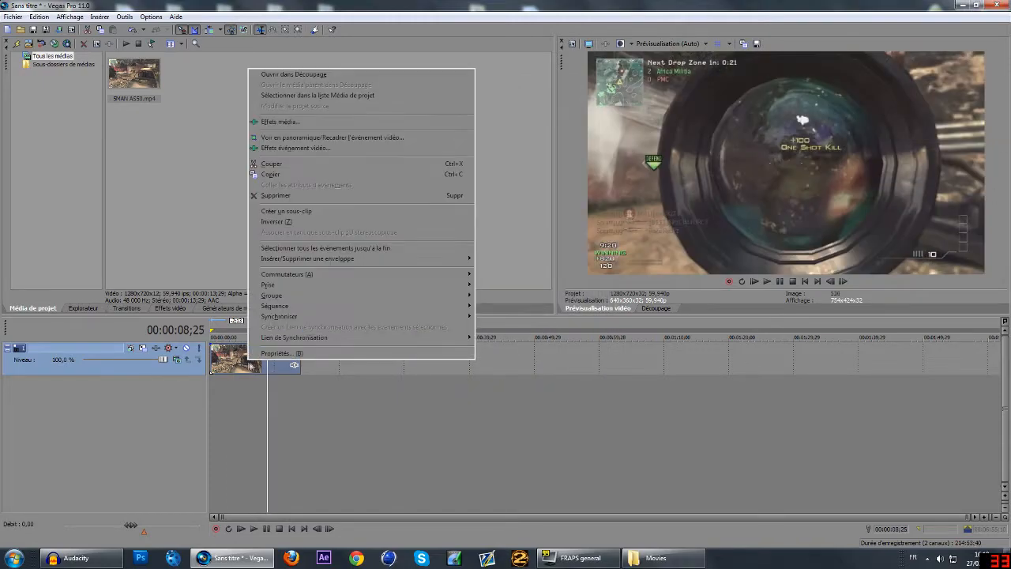
left_click(274, 353)
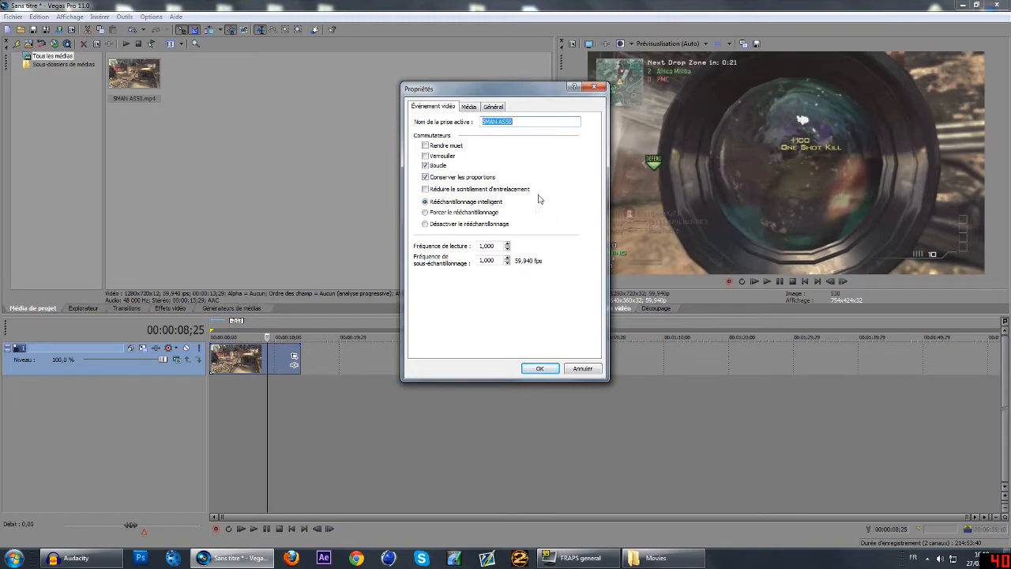
left_click(426, 177)
left_click(426, 224)
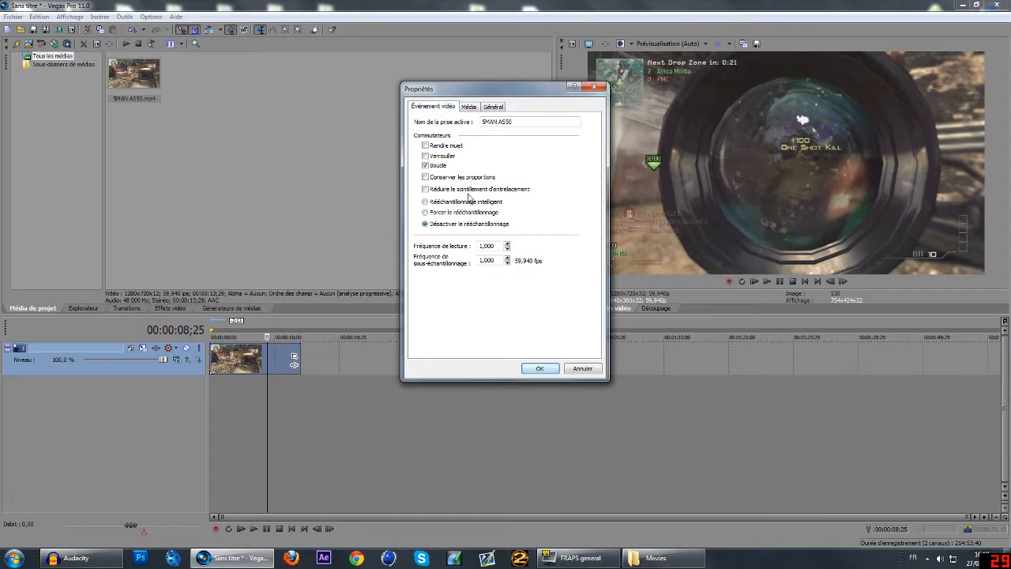
left_click(538, 372)
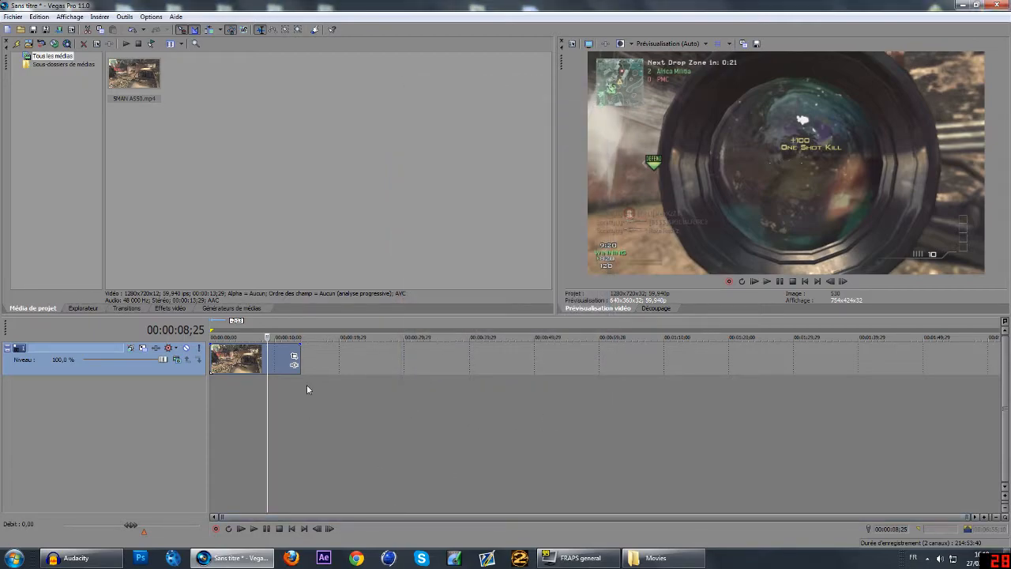
Reopen the clip's properties to check the proportions and resampling settings, and close them.
right_click(294, 365)
left_click(285, 360)
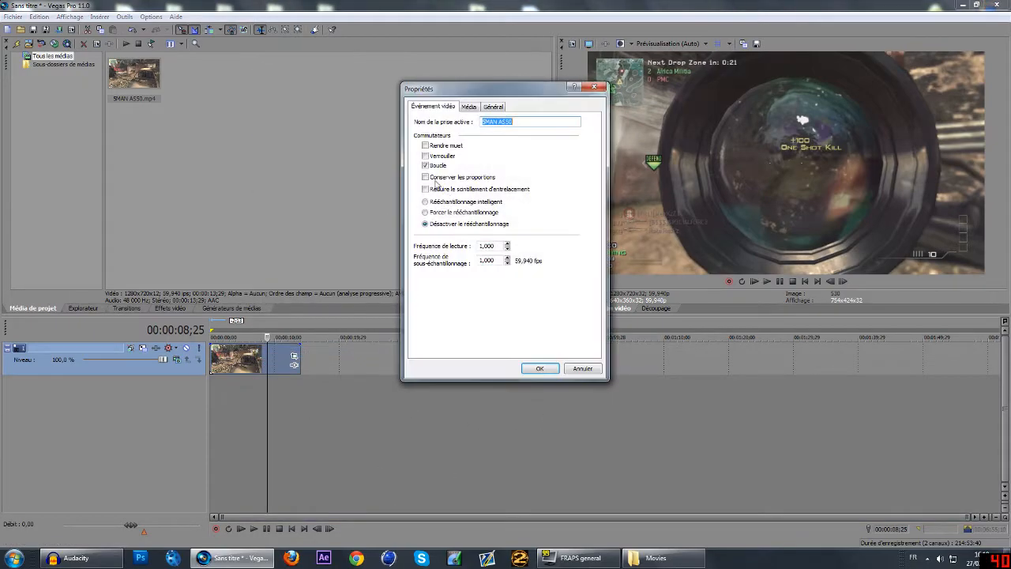
left_click(553, 369)
Examine the edges of the video image at several moments of the clip.
left_click(265, 395)
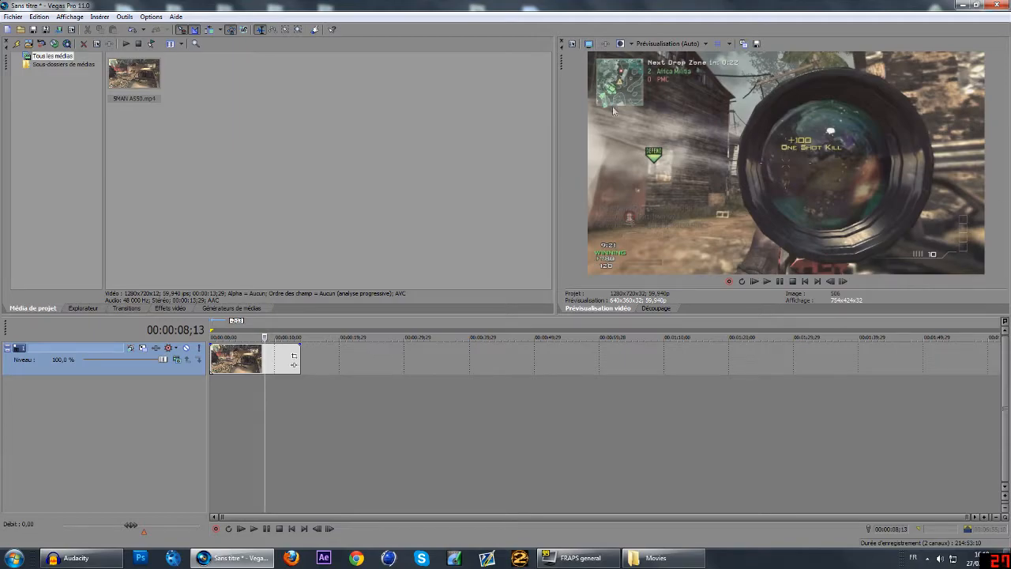
left_click(239, 360)
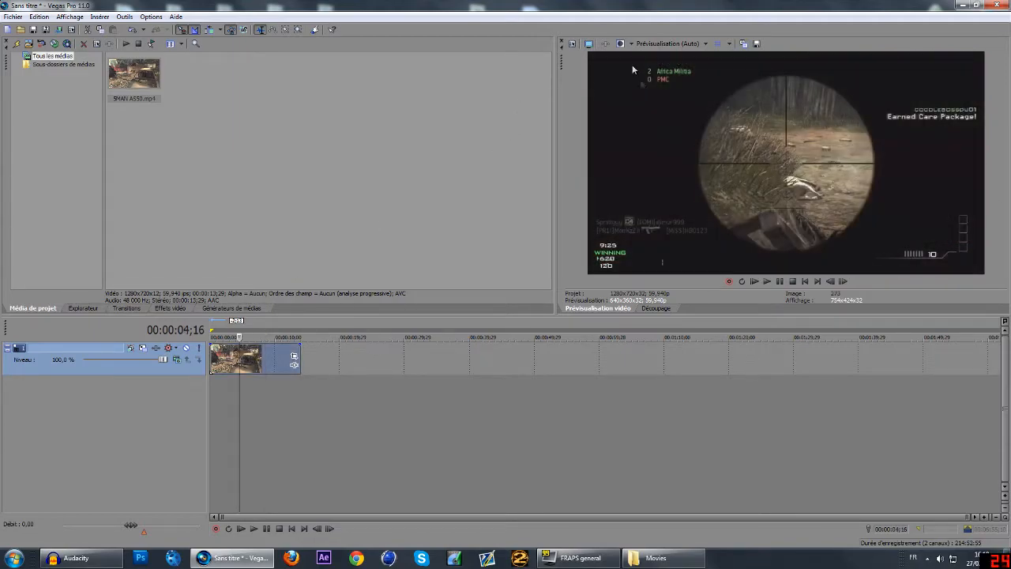
left_click(277, 361)
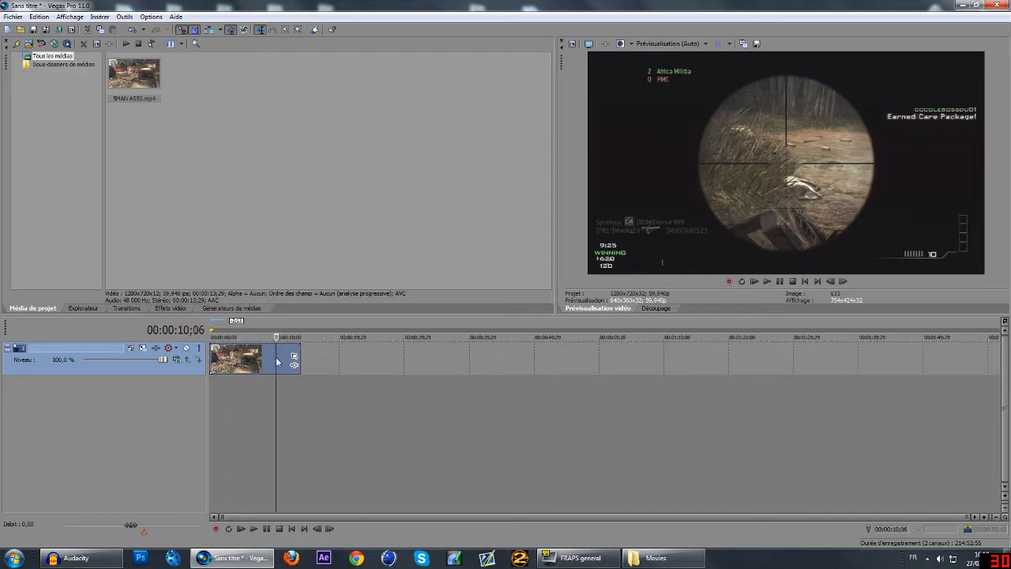
left_click(275, 367)
Open the clip's event pan/crop and resize the crop frame to about 1 271,5 by 715,2.
left_click(269, 368)
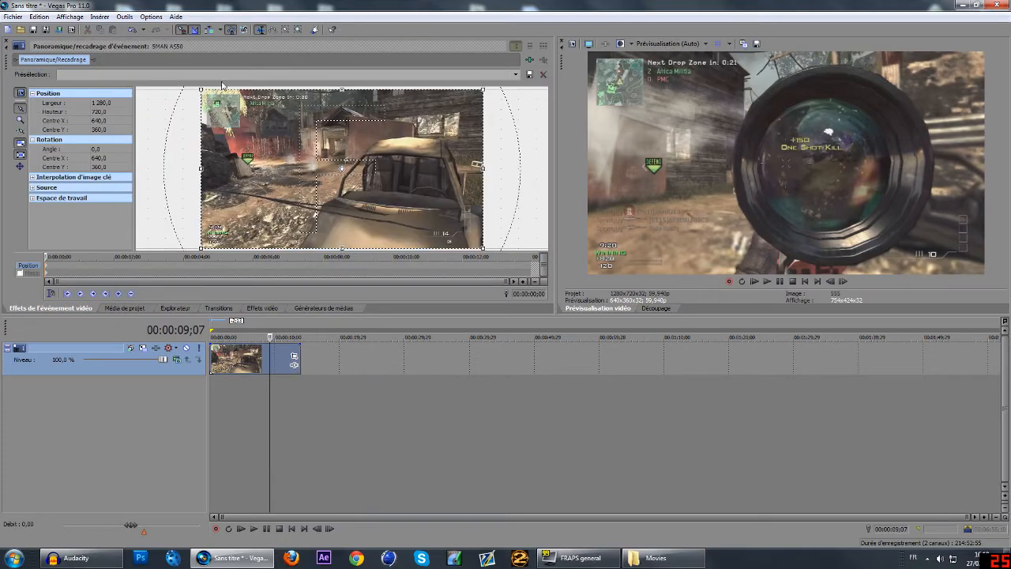
mouse_move(200, 89)
left_mouse_down()
mouse_move(214, 96)
mouse_move(190, 88)
left_mouse_up()
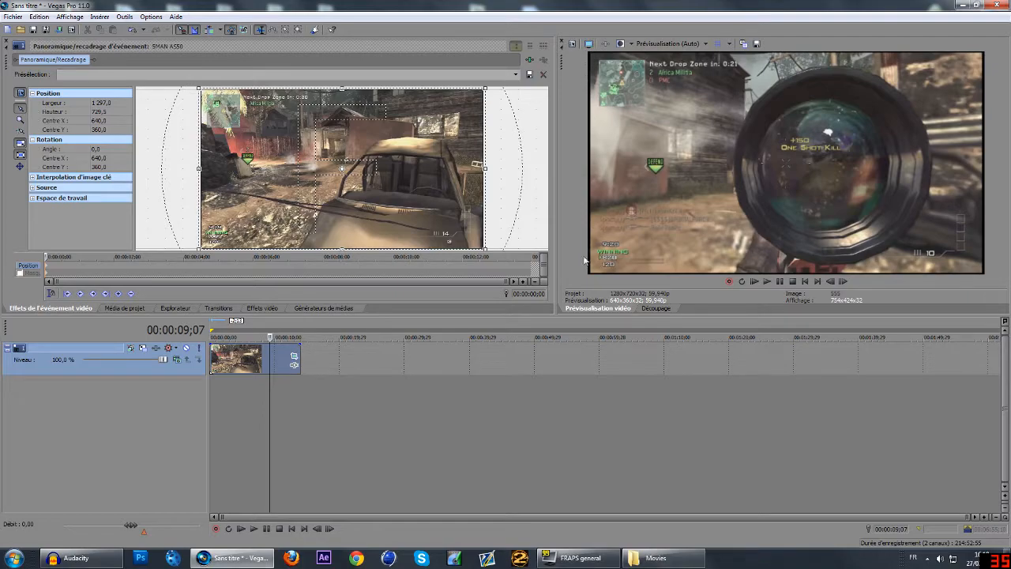
left_click_drag(198, 90, 202, 91)
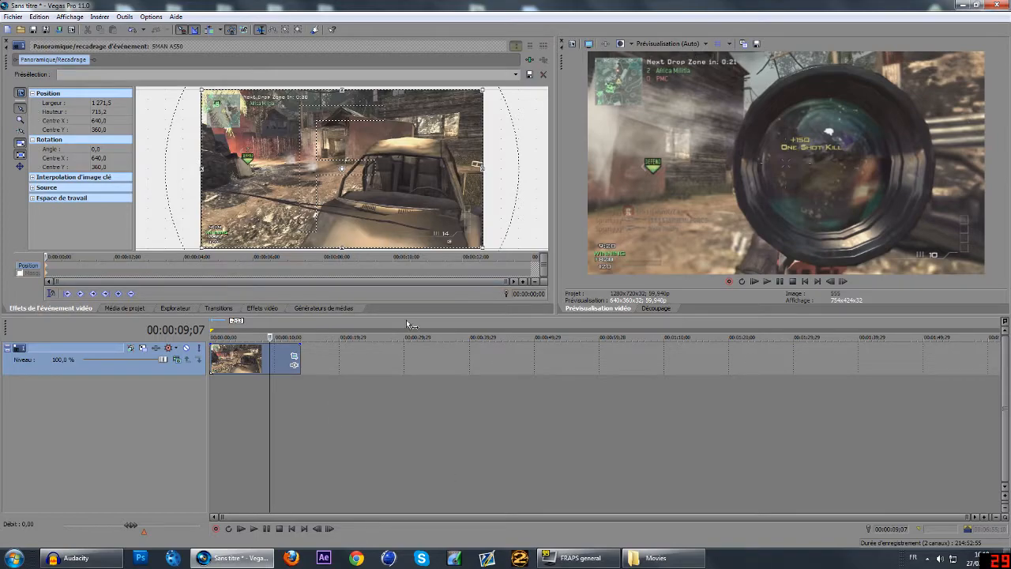
Preview the cropped clip and mark its full length on the timeline as the loop region.
left_click(269, 397)
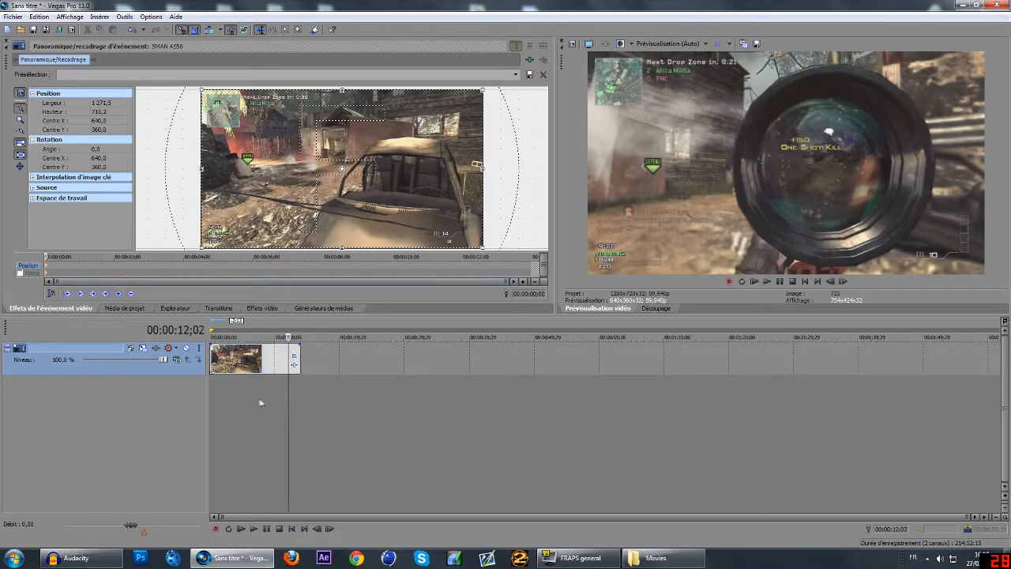
left_click(259, 397)
left_click(245, 397)
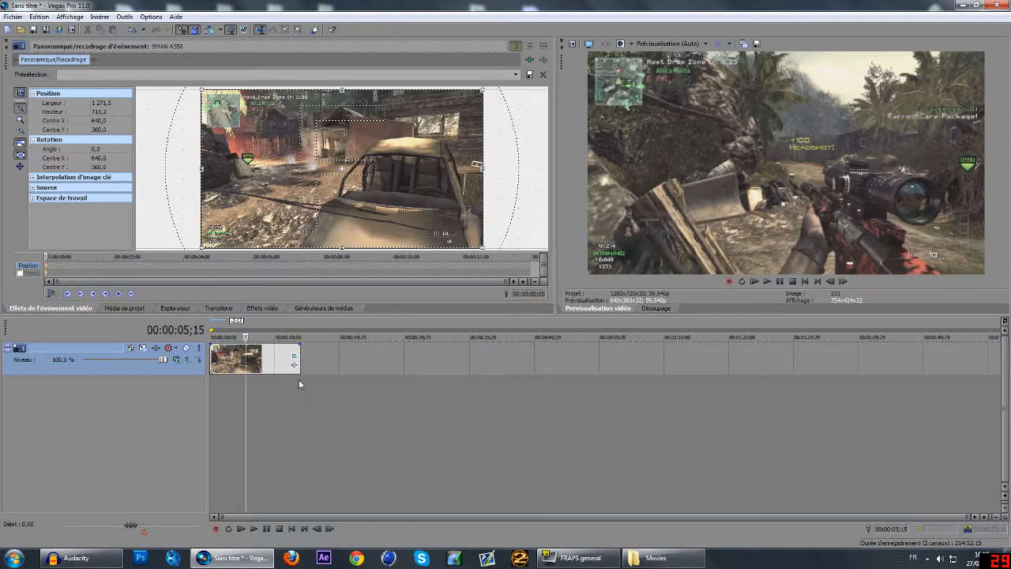
left_click_drag(301, 380, 205, 426)
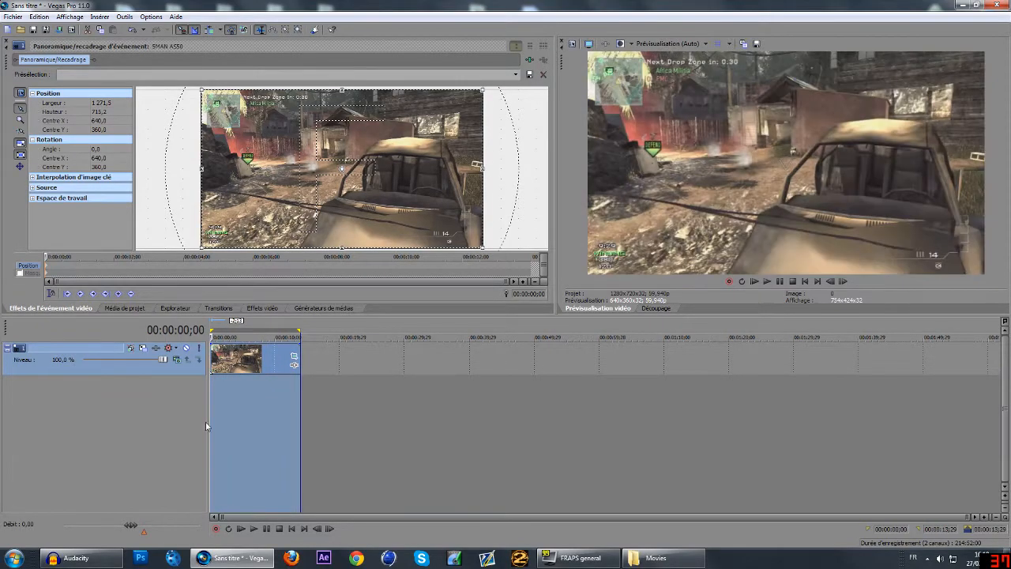
Open the Render As settings and look through the available output formats and the Windows Media Video V11 templates.
left_click(13, 17)
left_click(50, 94)
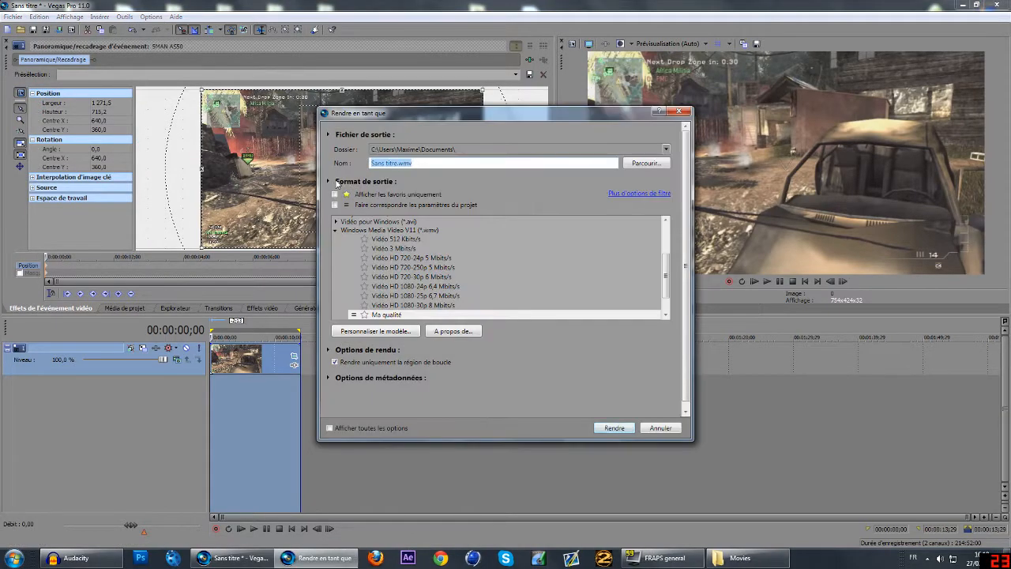
left_click_drag(666, 276, 673, 244)
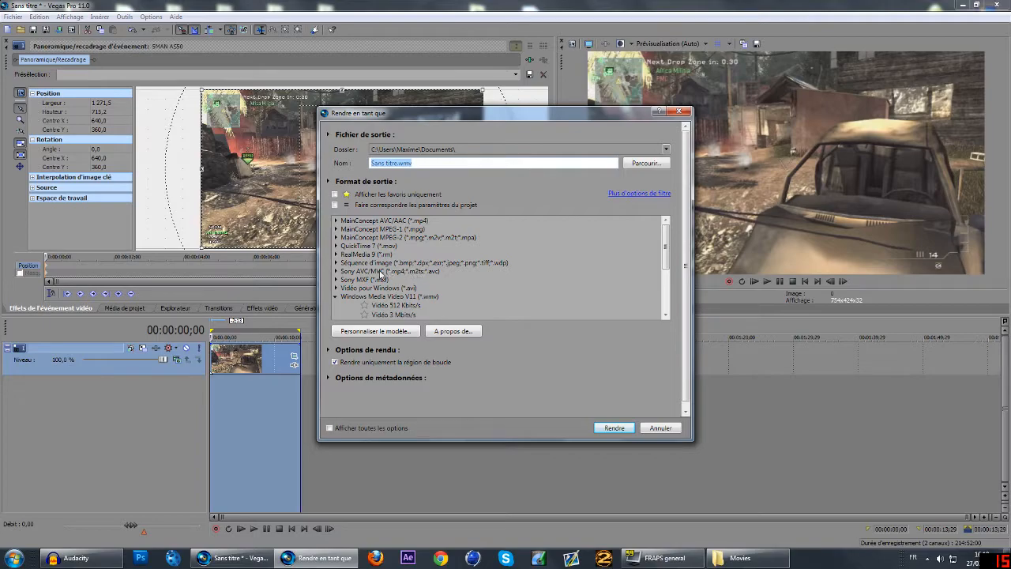
left_click_drag(666, 249, 399, 255)
scroll(664, 260, "down", 4)
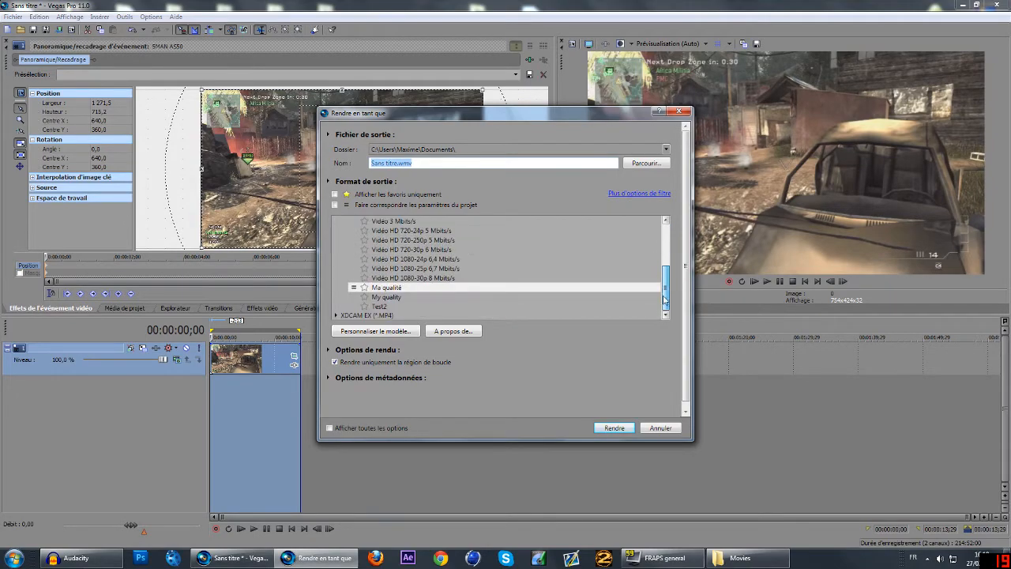
scroll(666, 271, "up", 2)
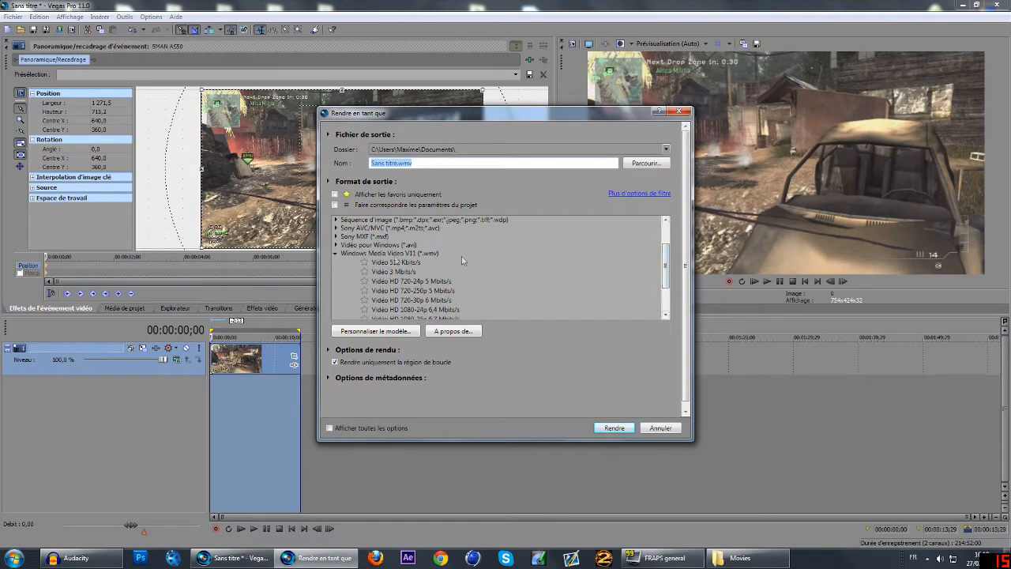
scroll(666, 264, "down", 2)
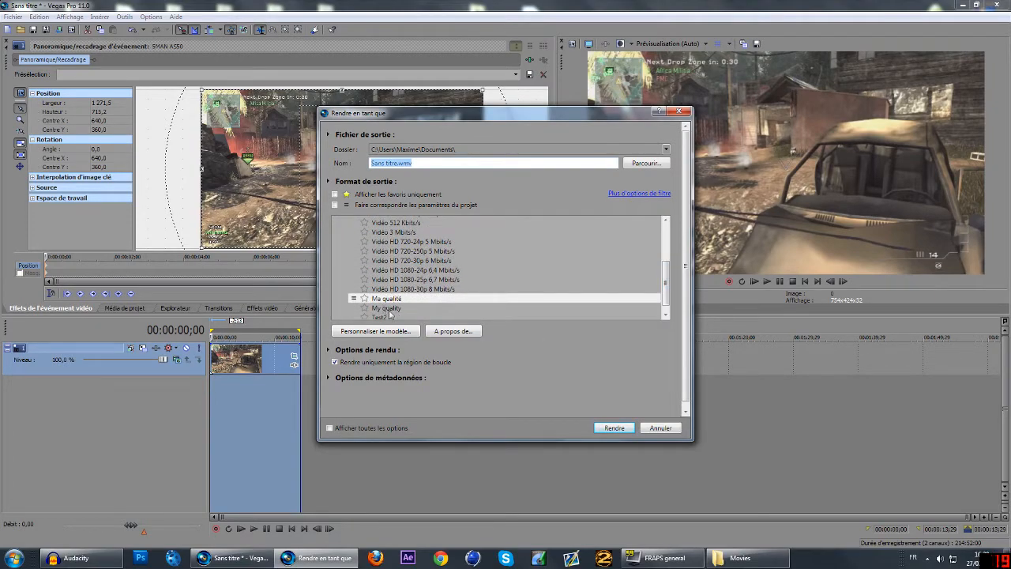
left_click(669, 287)
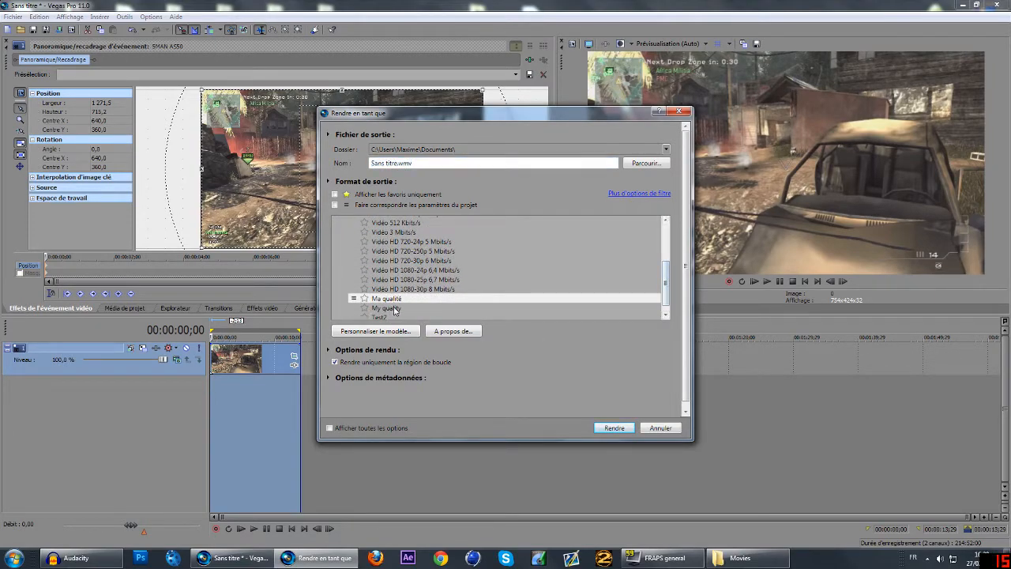
Choose the Ma qualité Windows Media Video V11 template and open its custom settings.
left_click(419, 290)
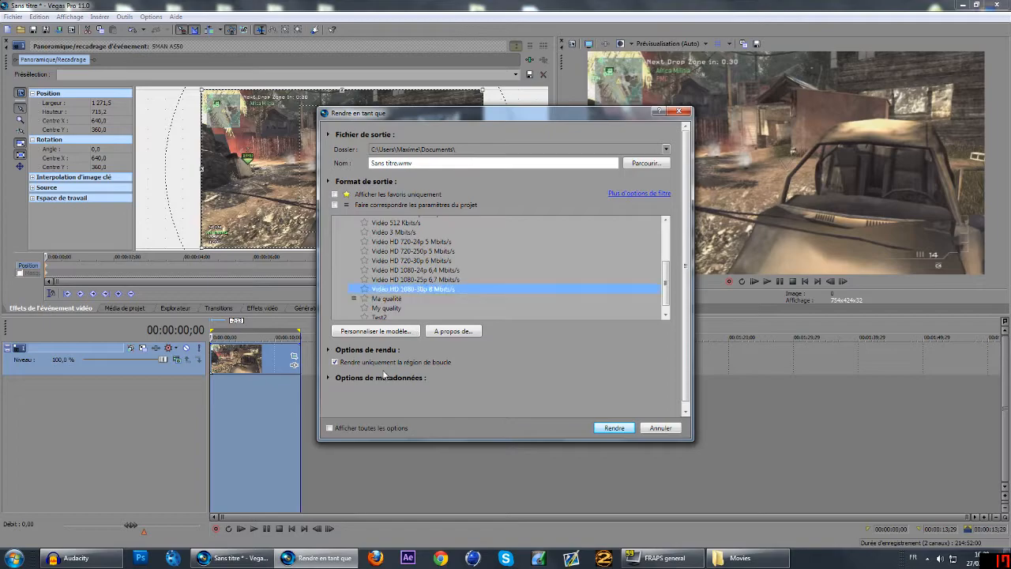
left_click(387, 299)
left_click(375, 331)
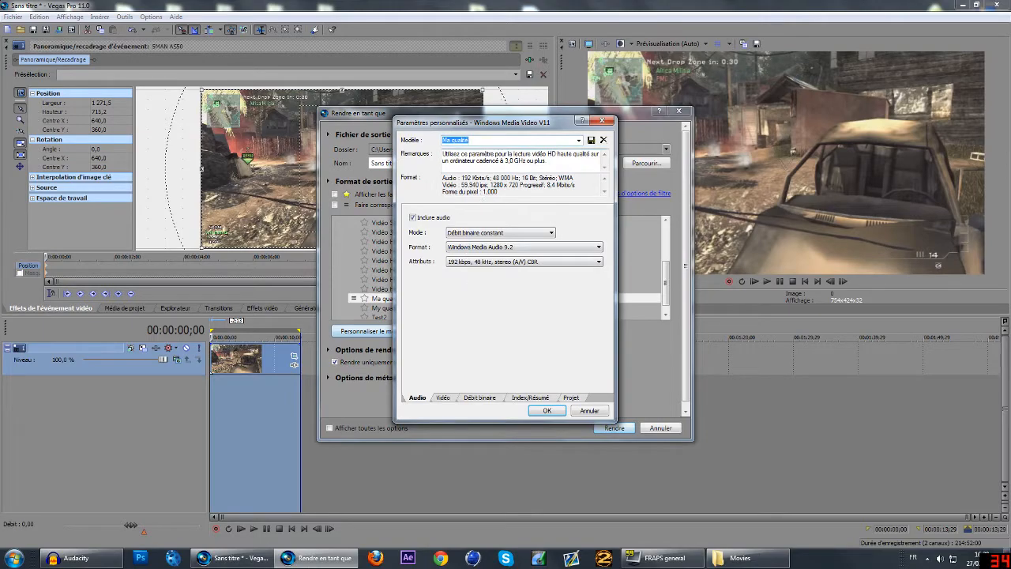
left_click_drag(496, 123, 645, 101)
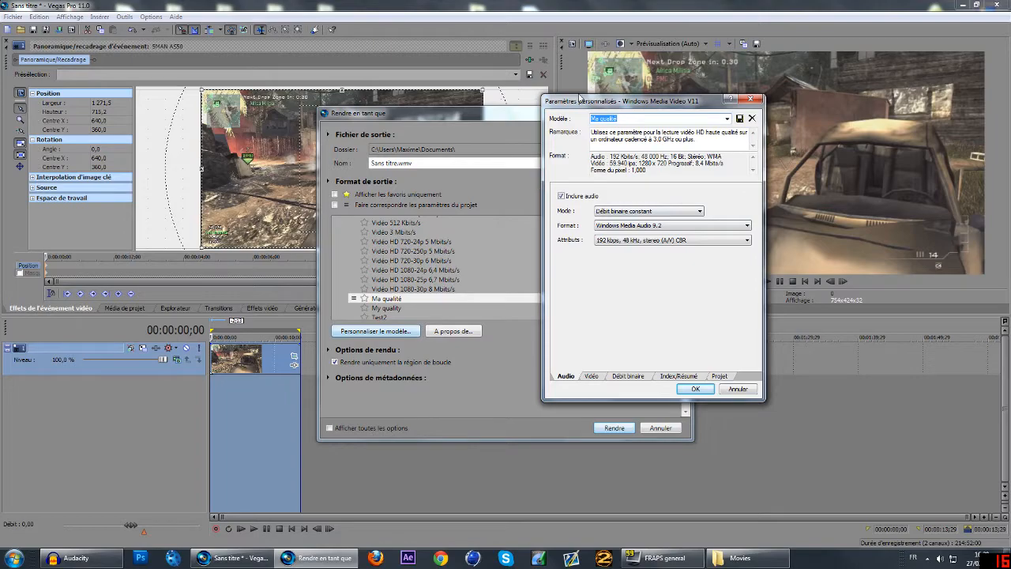
Set the template's video format to Windows Media Video 9, pixel aspect ratio to 1,000 (Carré) and frame rate to 59,94 (Double NTSC).
left_click(594, 378)
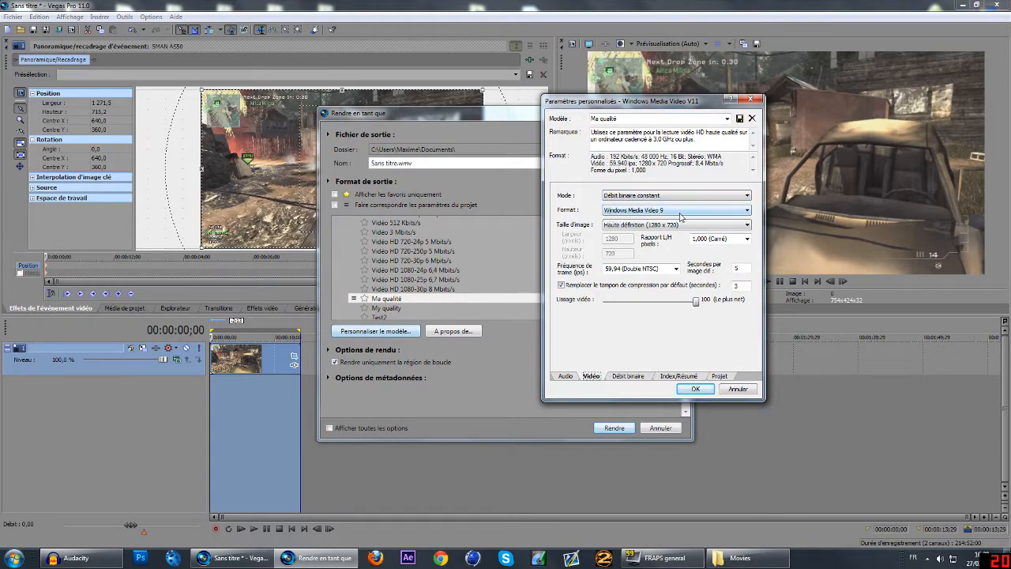
left_click(745, 211)
left_click(709, 218)
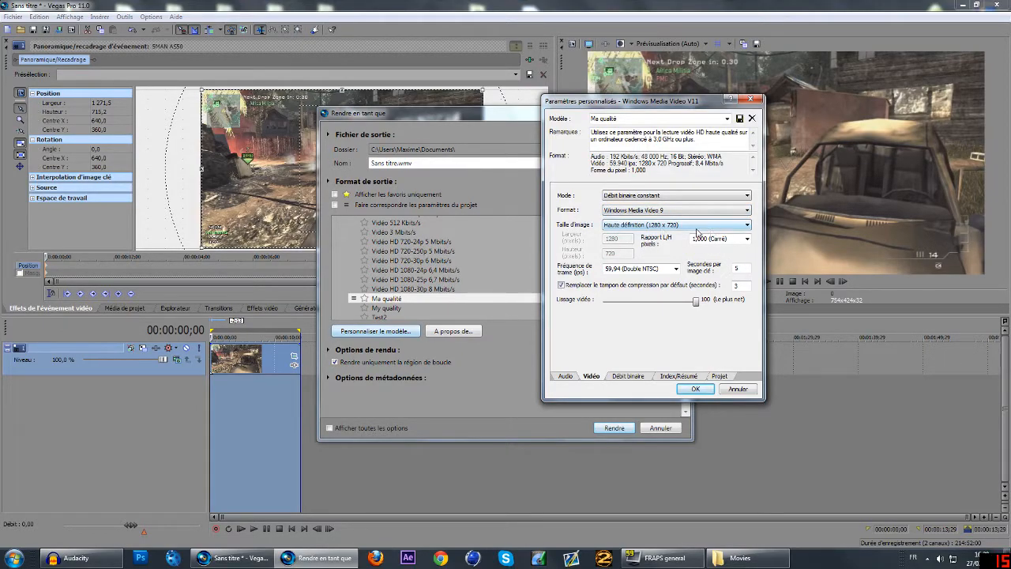
left_click(748, 240)
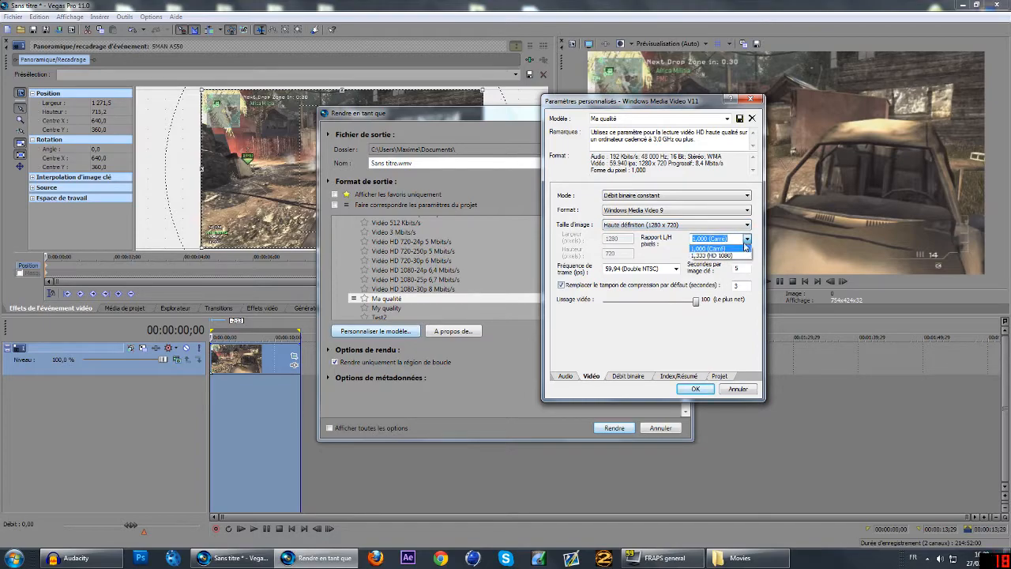
left_click(729, 249)
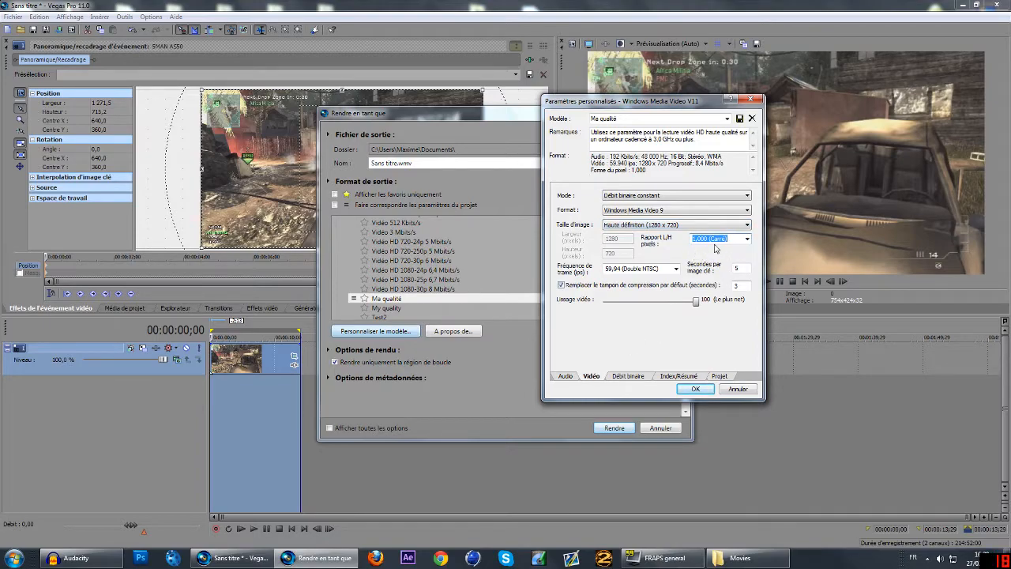
left_click(748, 240)
left_click(715, 250)
left_click(677, 270)
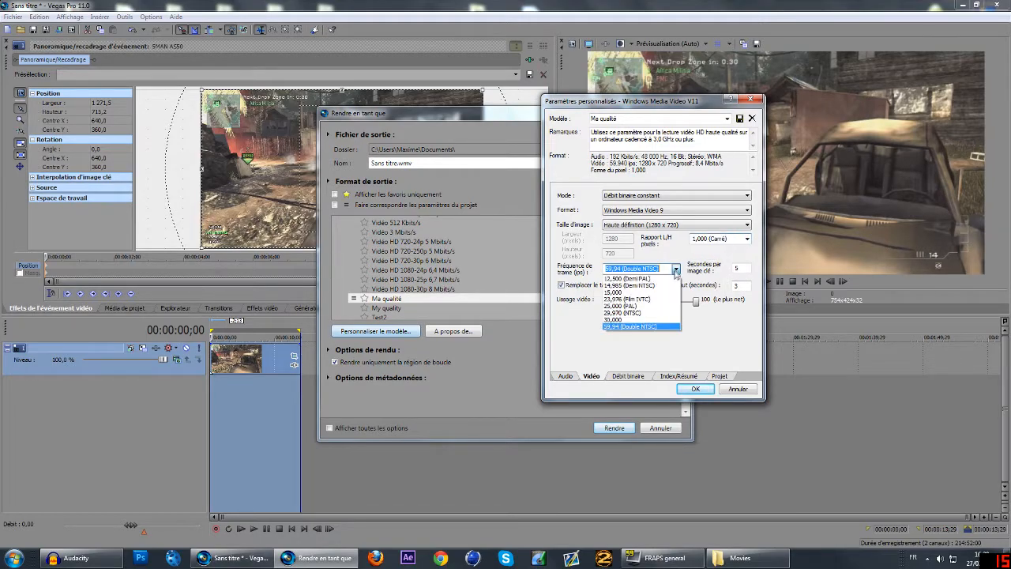
left_click(640, 328)
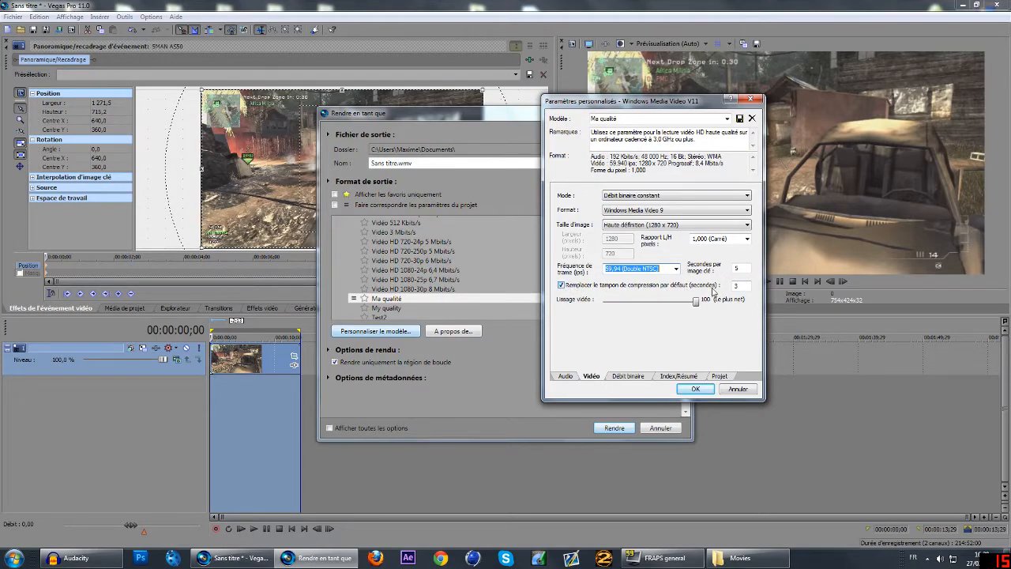
Enable the default compression buffer override at 3 seconds and set the video smoothing to 100.
left_click(561, 286)
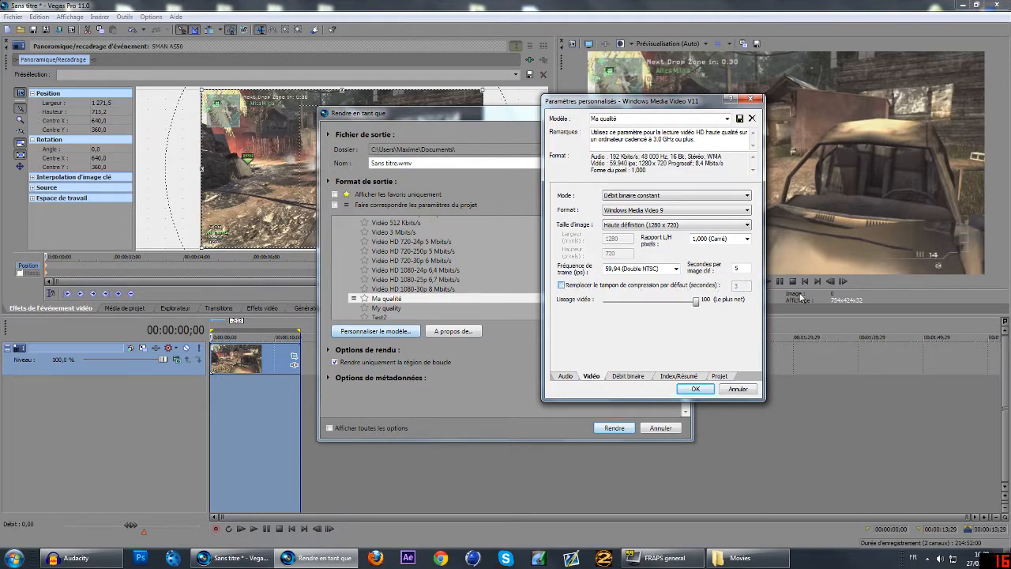
left_click(562, 285)
left_click_drag(696, 302, 719, 315)
left_click(727, 118)
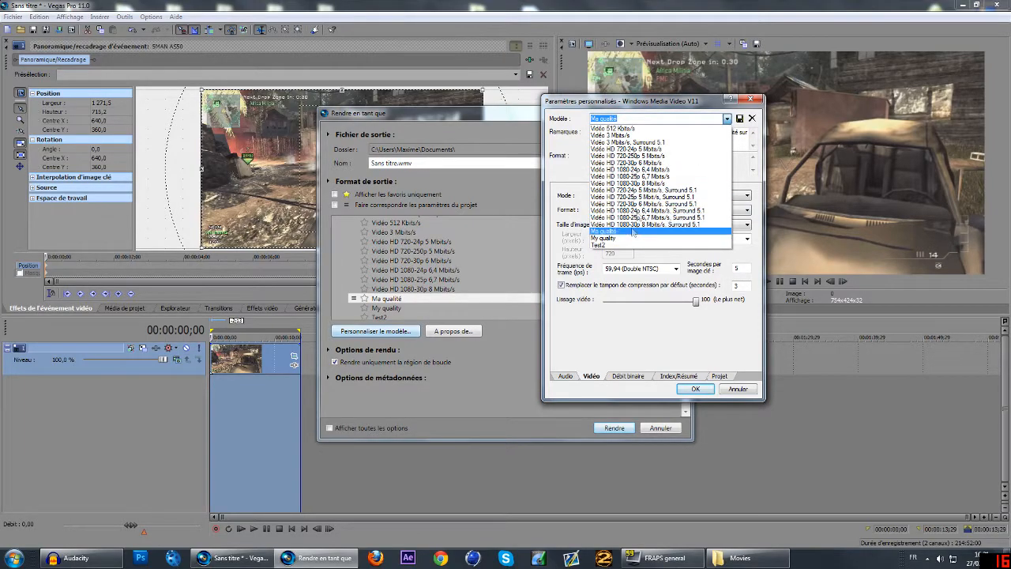
left_click(657, 320)
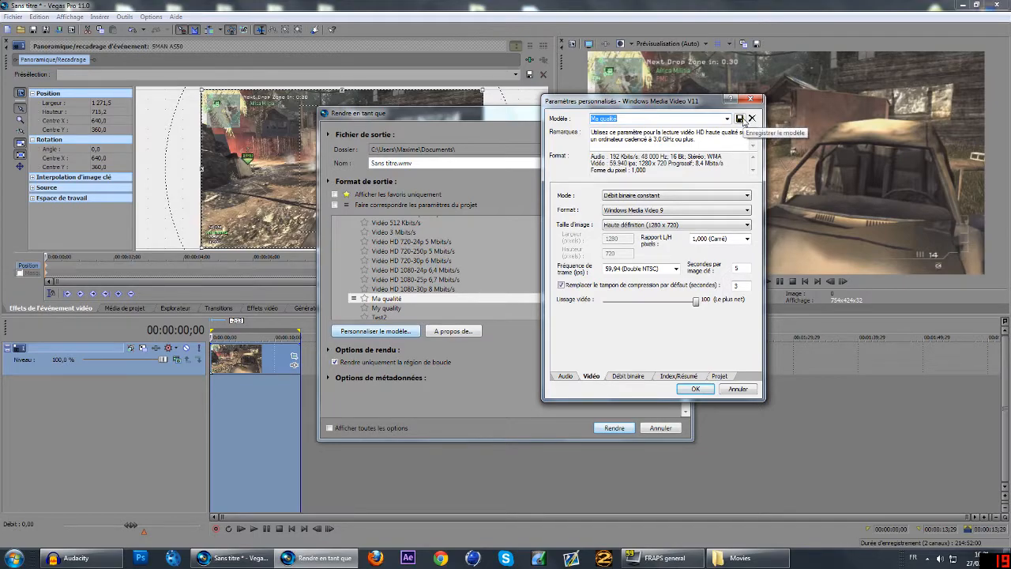
Review the template's bit rate and index settings, set the video rendering quality to Optimisée and apply the custom settings.
left_click(629, 376)
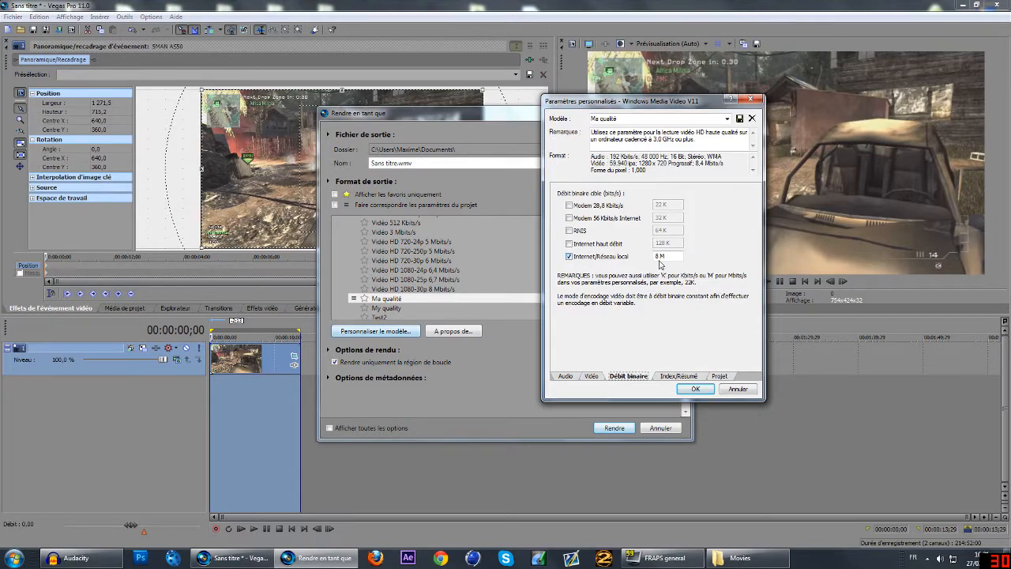
left_click(675, 377)
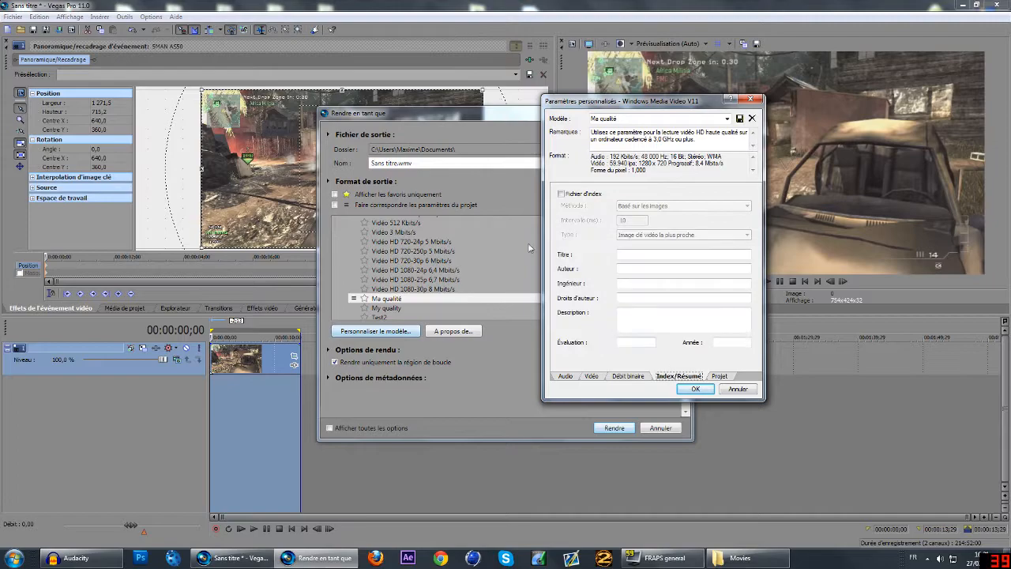
left_click(719, 376)
left_click(662, 195)
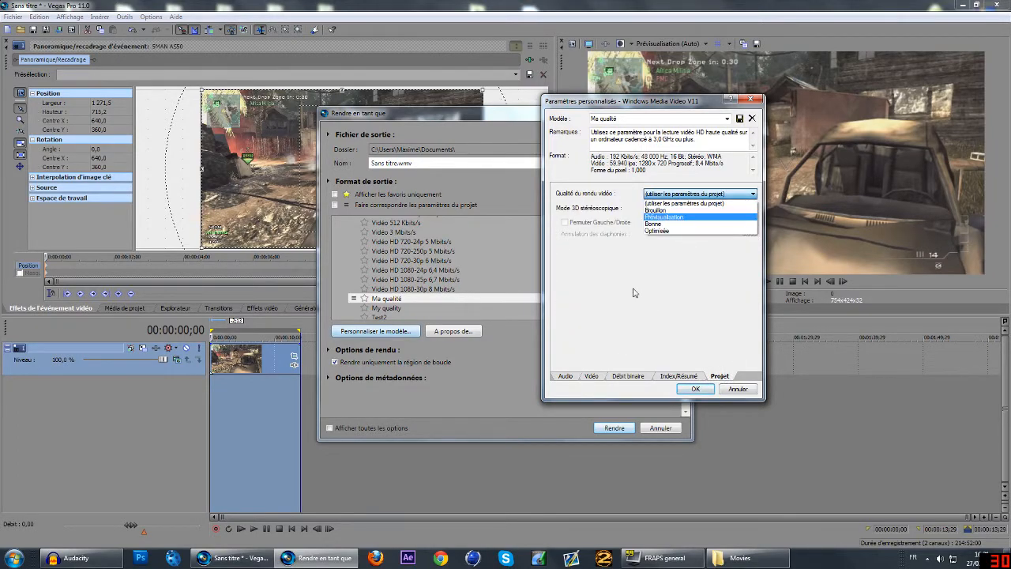
left_click(658, 230)
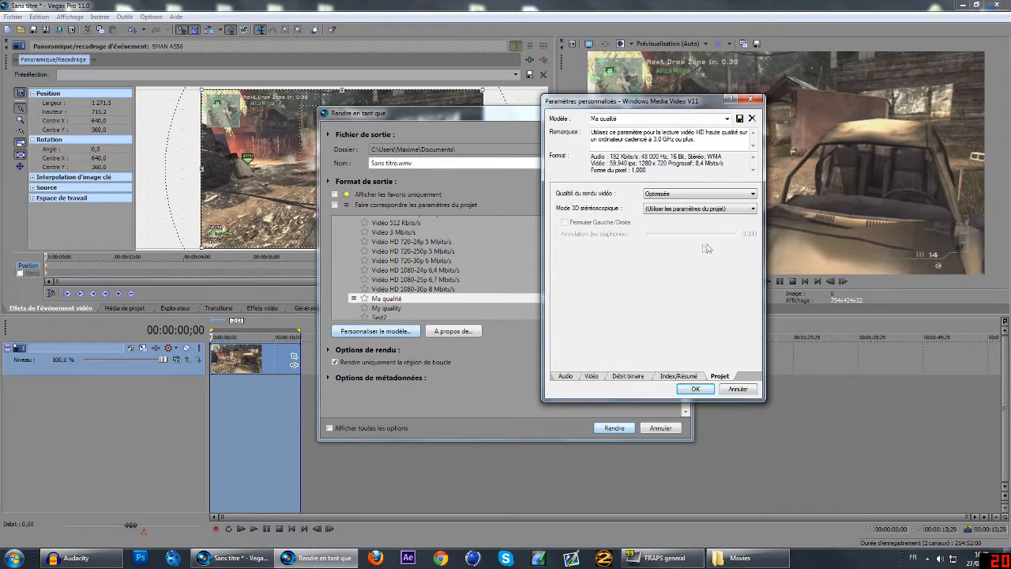
left_click(696, 390)
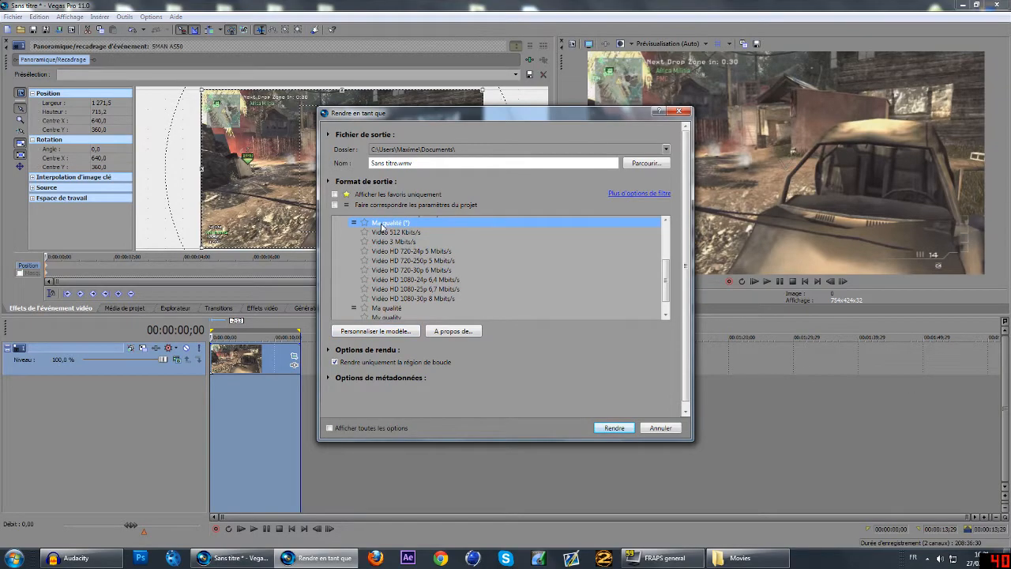
Name the output file Tutoriel and browse the desktop's Clip folder for a save location without choosing one.
left_click(439, 161)
type("Tutoriel")
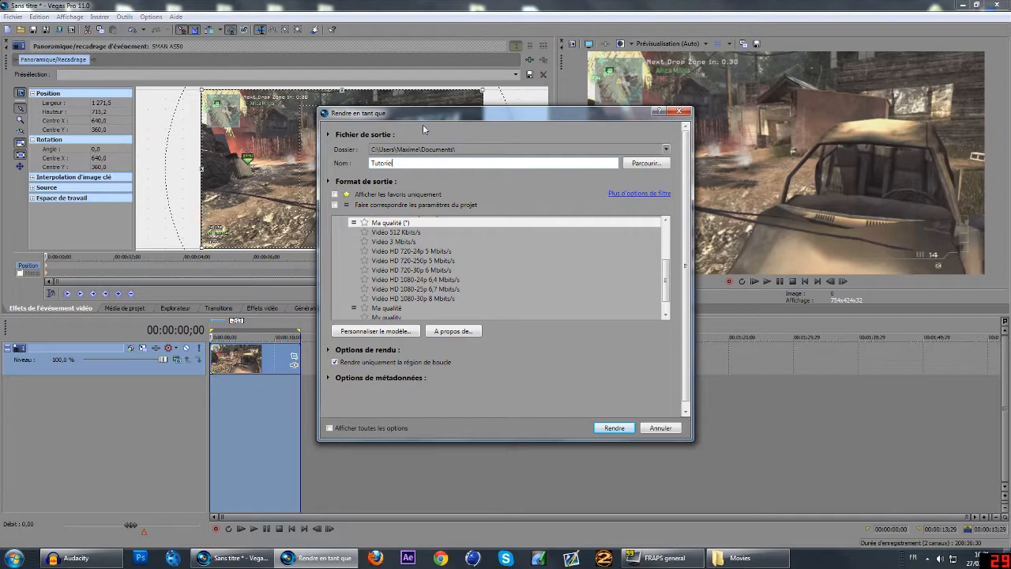
left_click(642, 164)
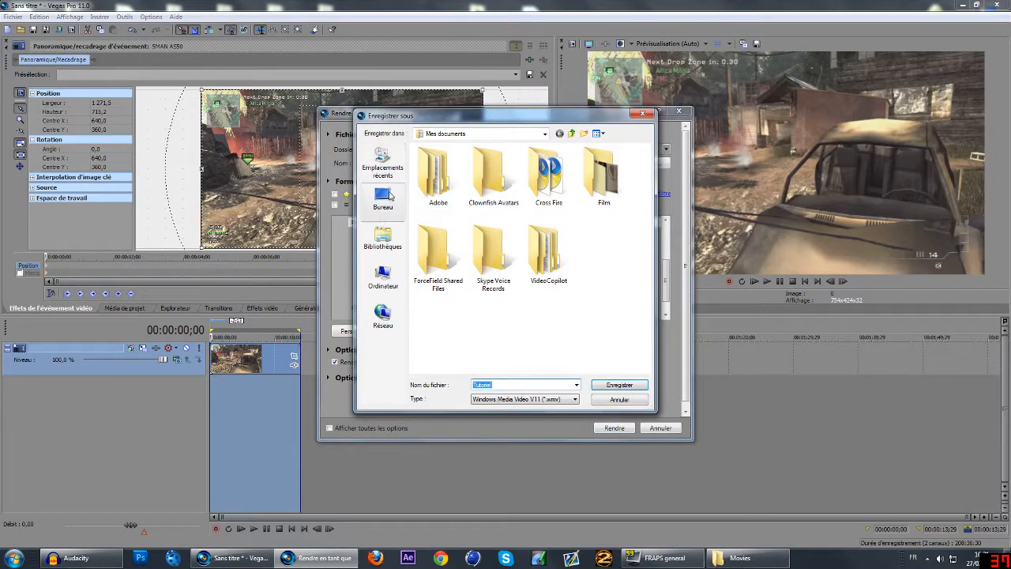
scroll(450, 281, "down", 1)
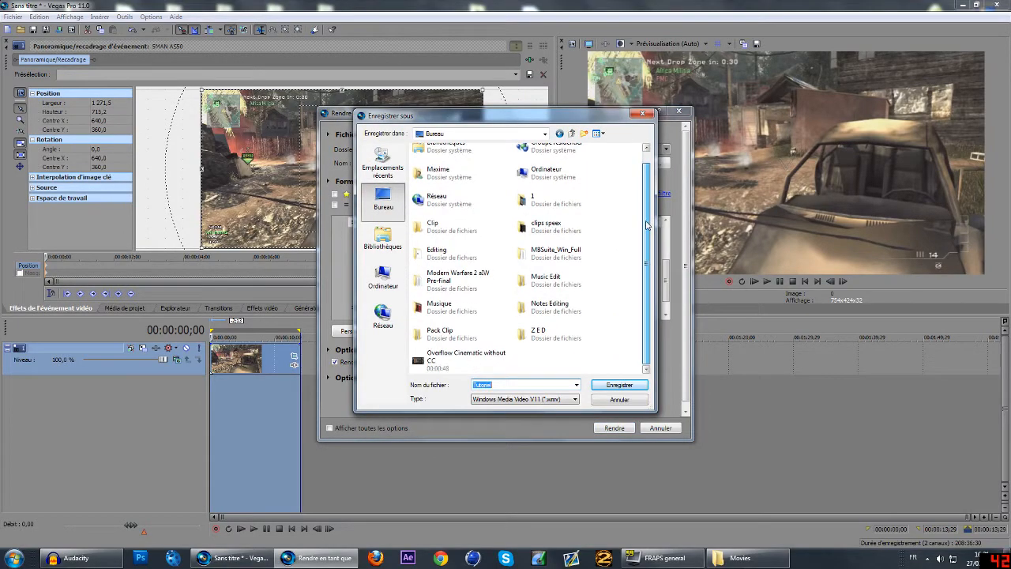
double_click(539, 332)
double_click(434, 171)
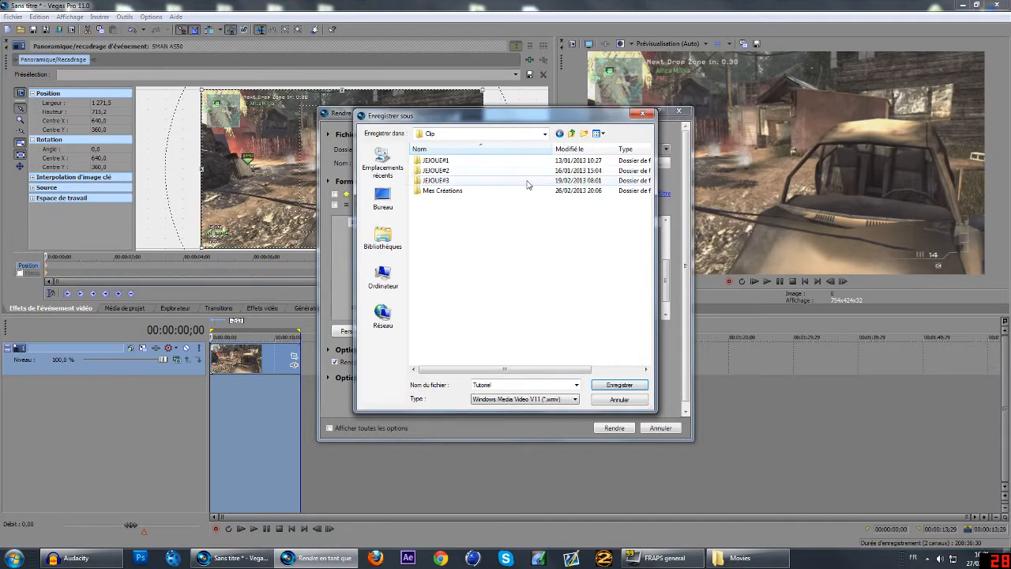
left_click(643, 114)
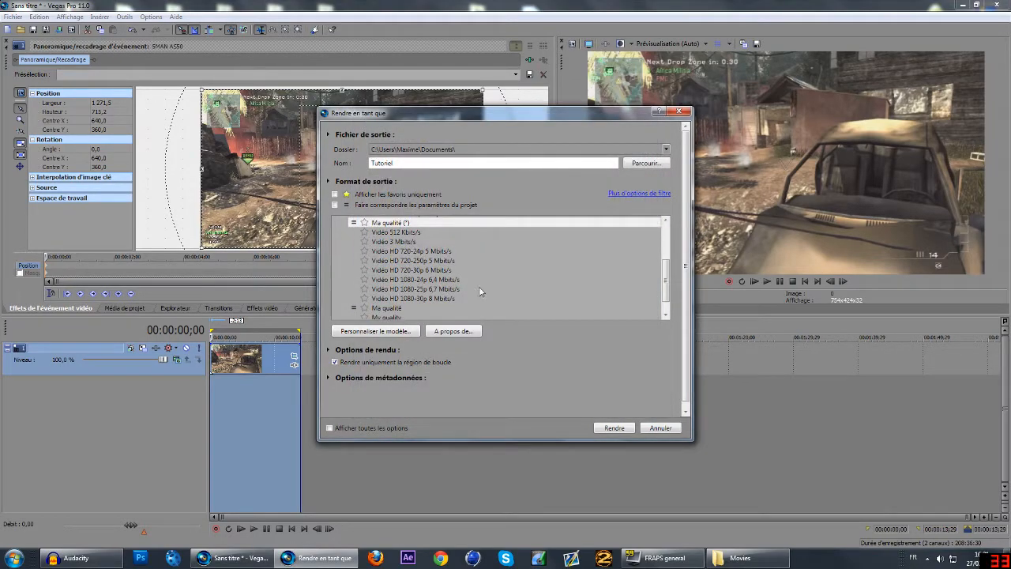
Cancel the render and close Vegas Pro without saving the project.
scroll(667, 293, "down", 1)
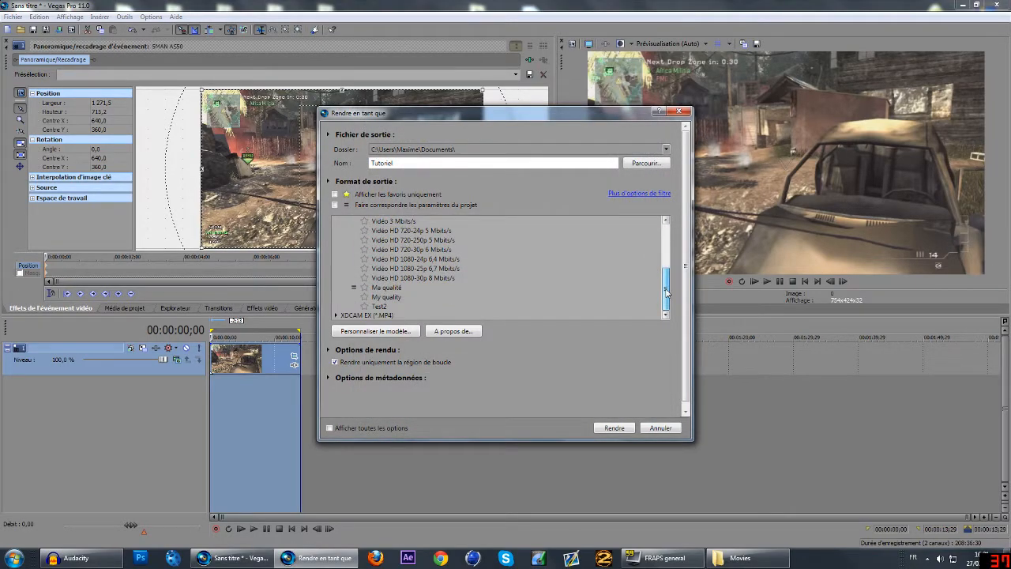
left_click(661, 428)
left_click(527, 429)
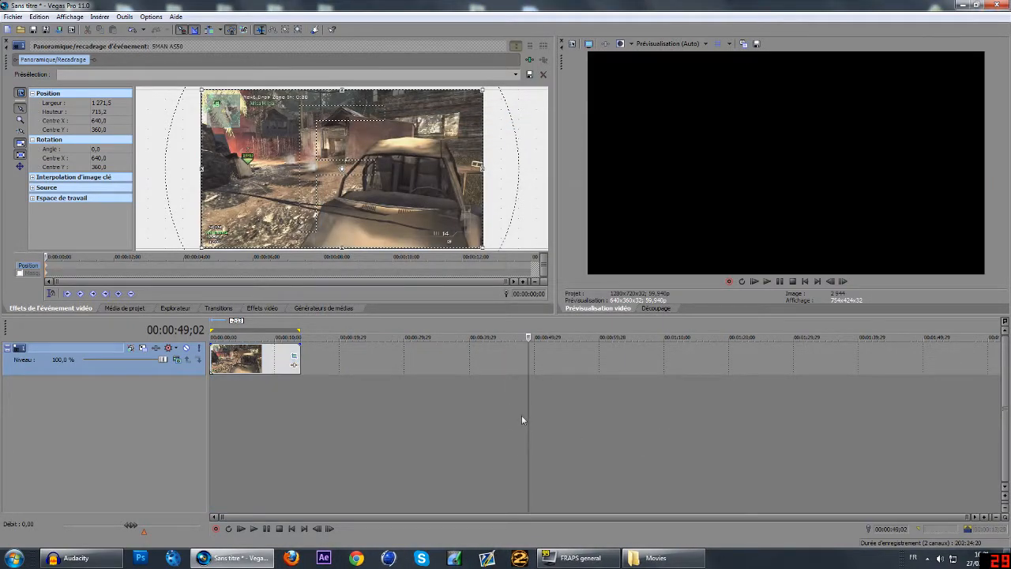
left_click(994, 6)
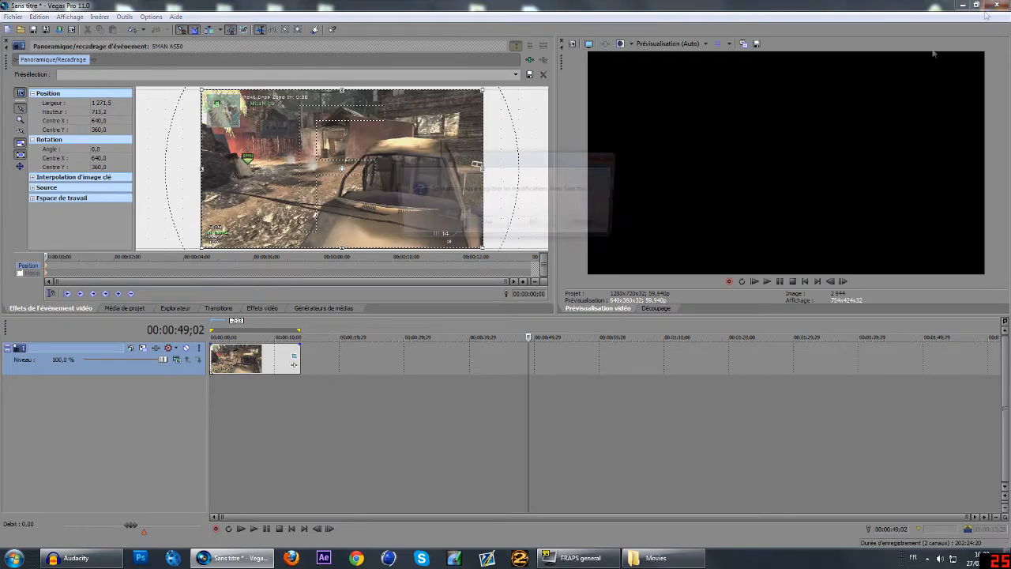
left_click(536, 226)
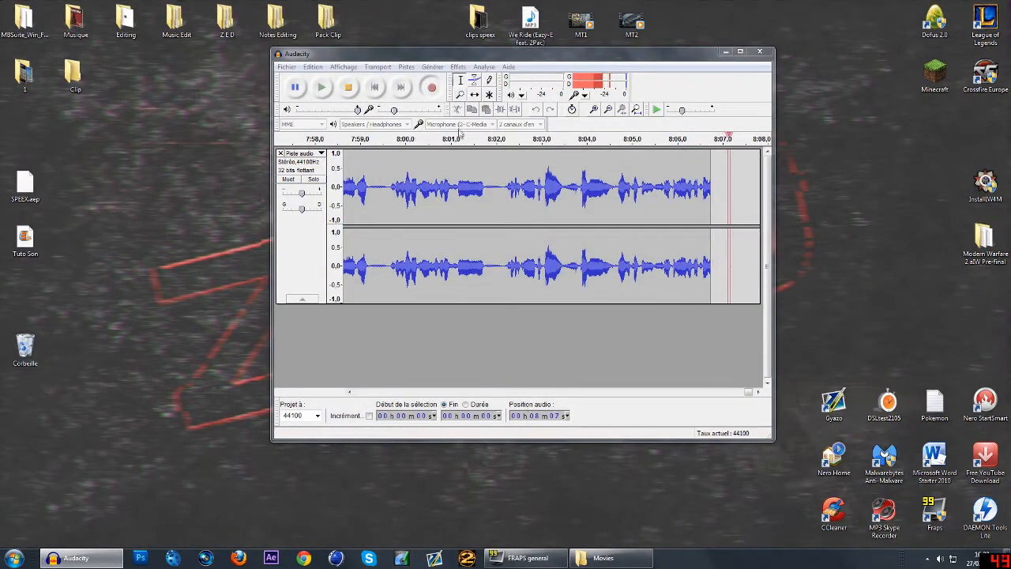
Move the Audacity window aside and open the Trickshot #3 folder inside the desktop's Pack Clip folder.
left_click_drag(474, 54, 450, 69)
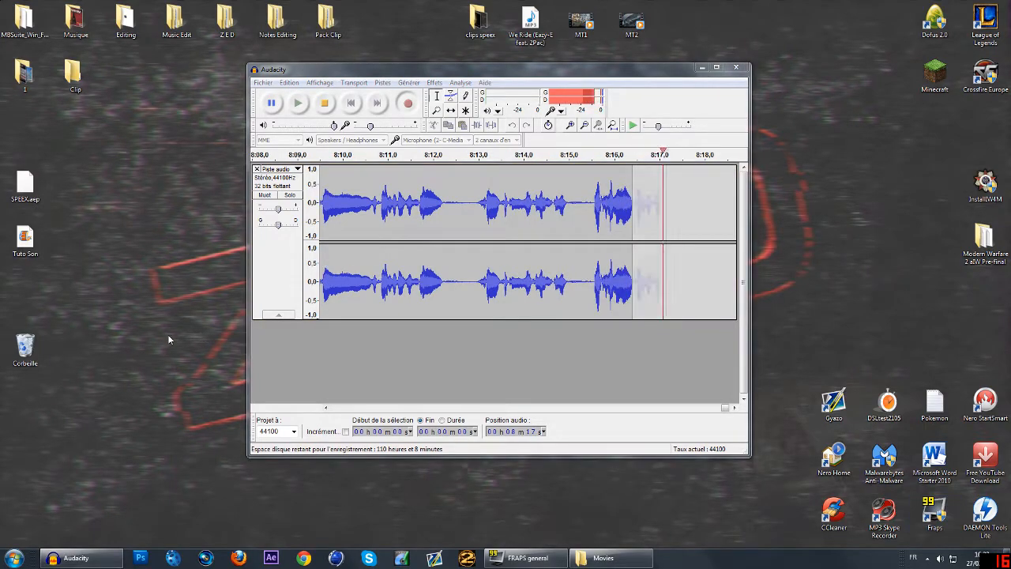
left_click_drag(492, 73, 355, 176)
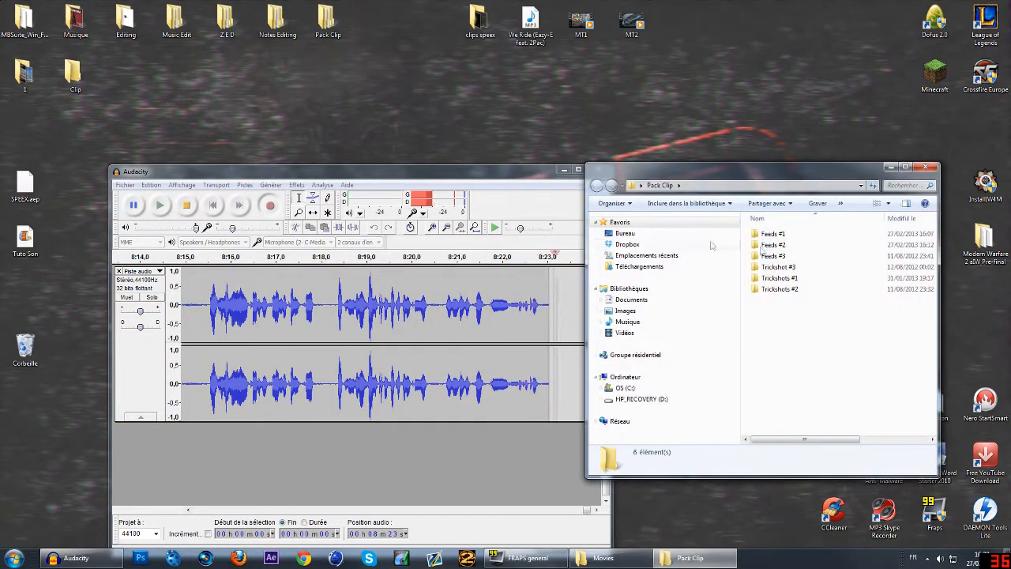
double_click(783, 267)
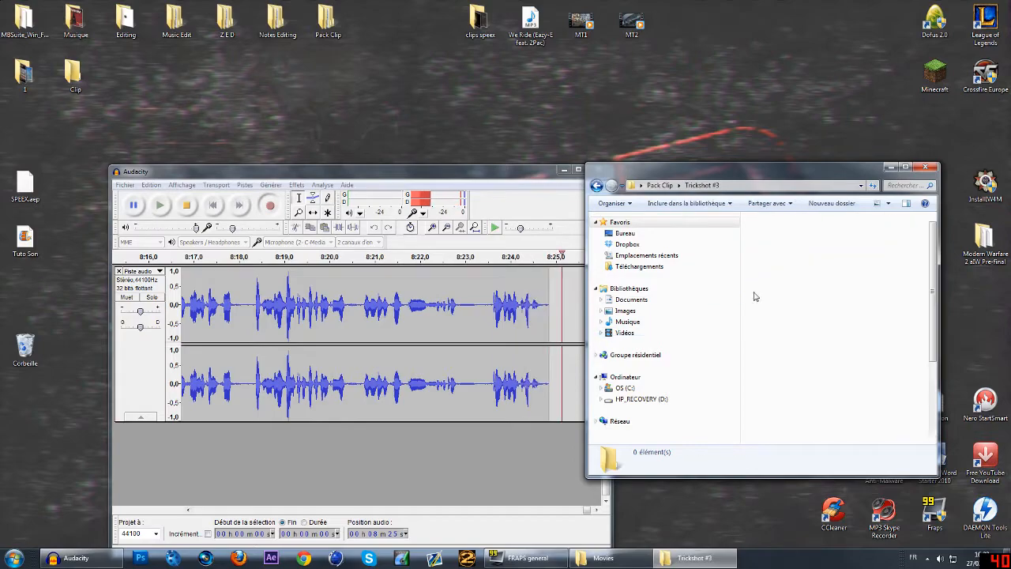
Open the detailed properties of clip 12 in the Trickshot #3 folder and move the properties window clear of the clips.
right_click(780, 238)
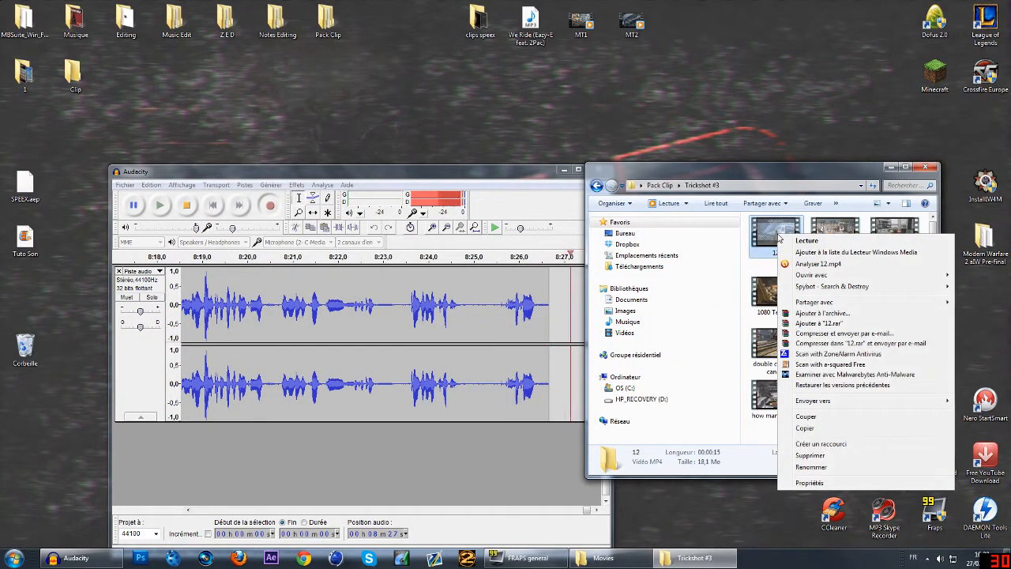
left_click(799, 485)
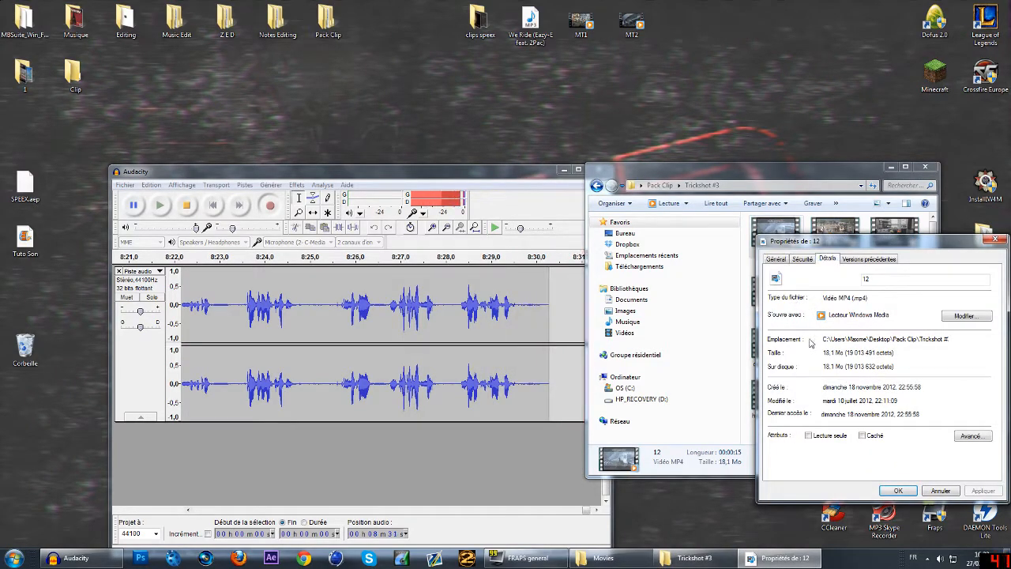
left_click(827, 259)
left_click_drag(890, 241, 677, 102)
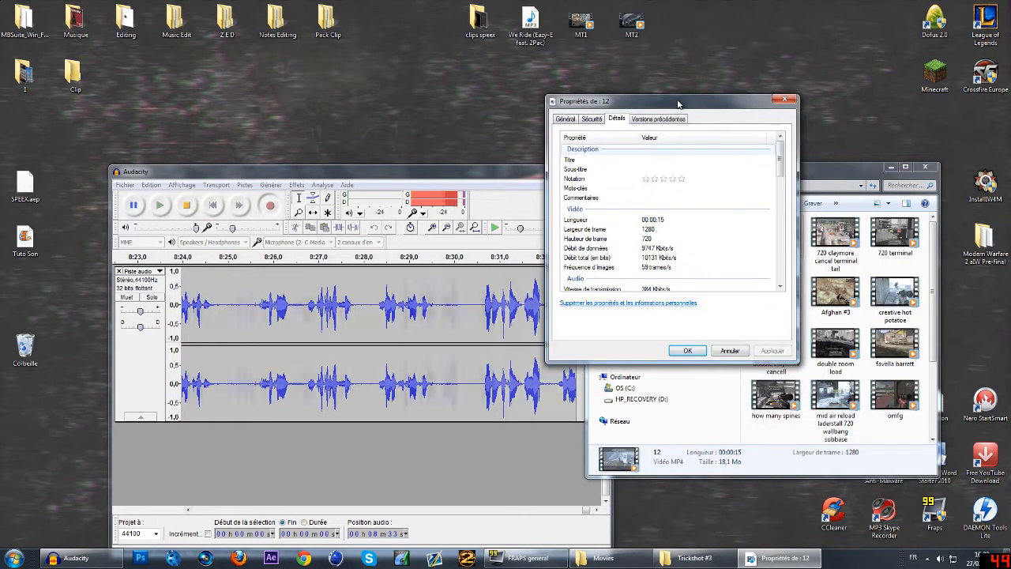
Check clip 12's frame rate and data rate, then dismiss its properties and close the Trickshot #3 folder.
left_click(655, 268)
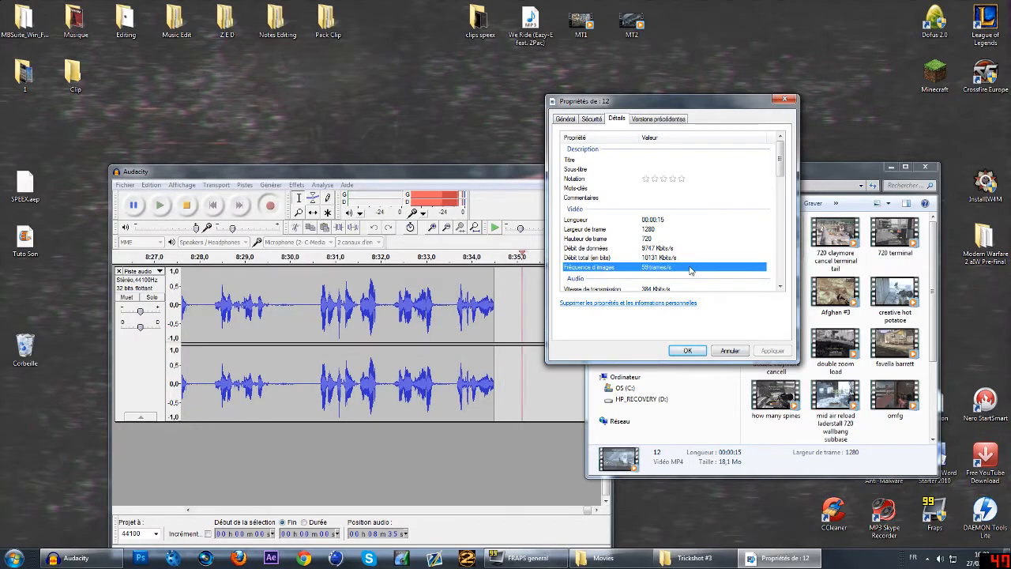
left_click(721, 250)
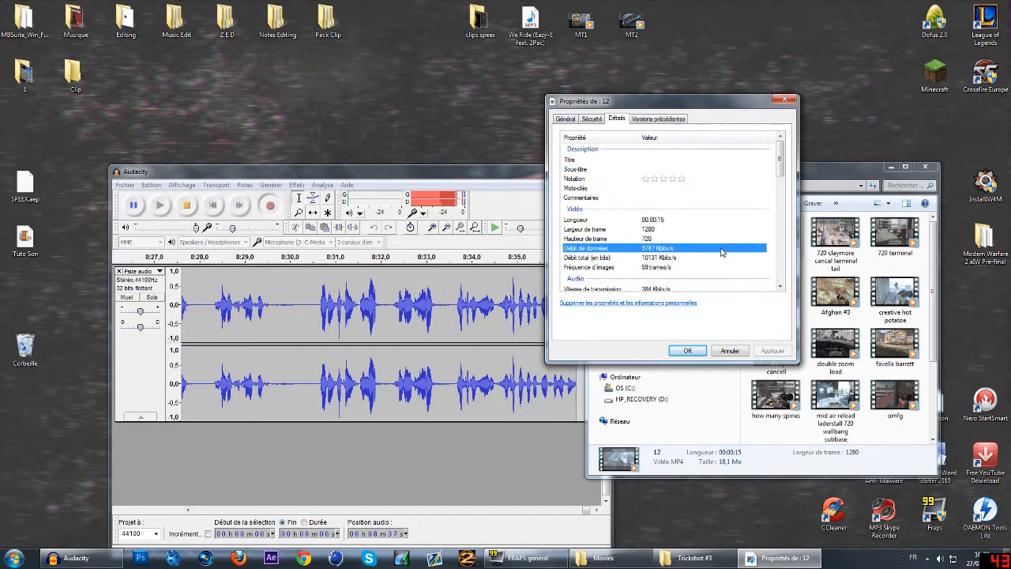
left_click(649, 269)
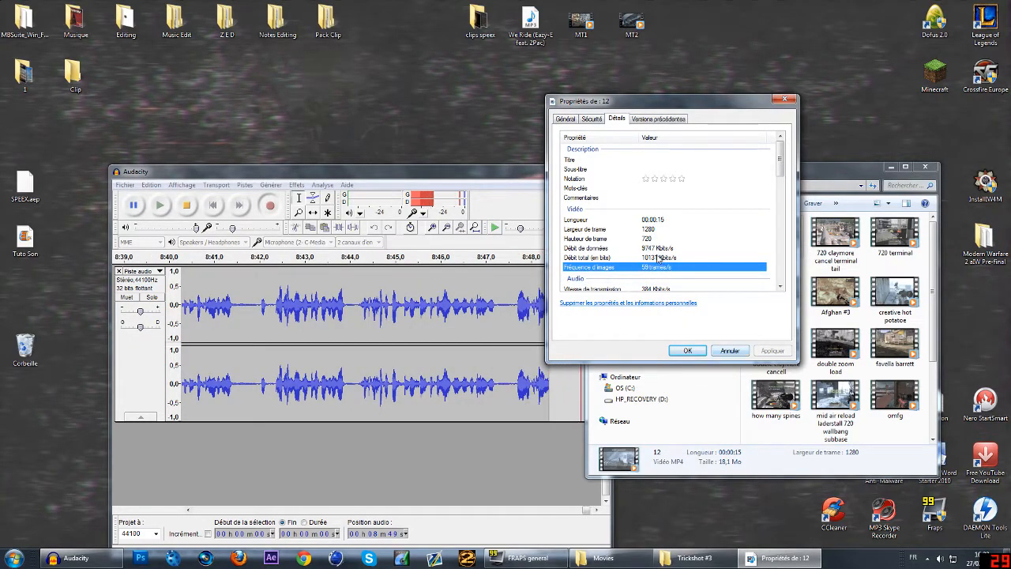
left_click(729, 350)
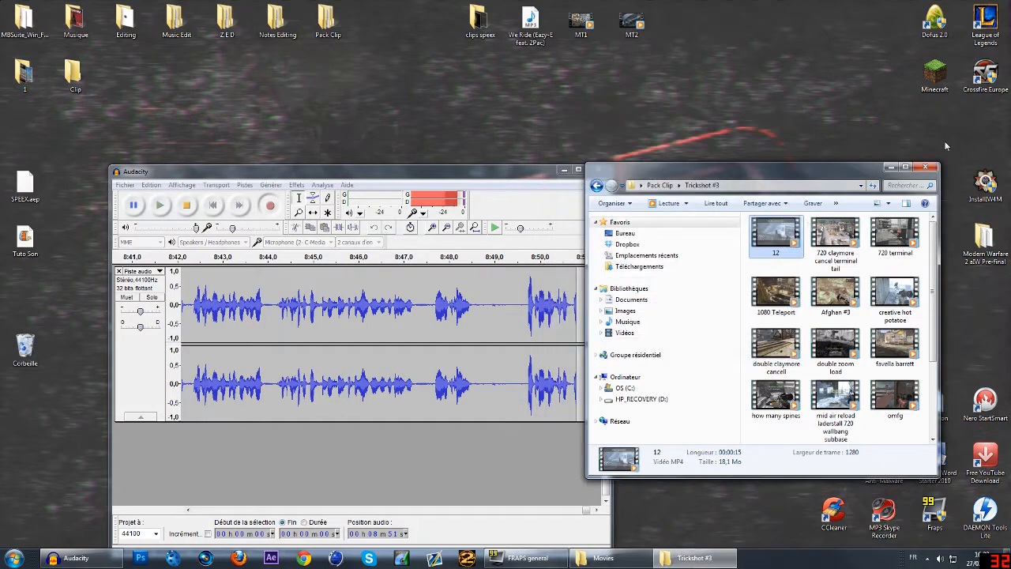
left_click(926, 167)
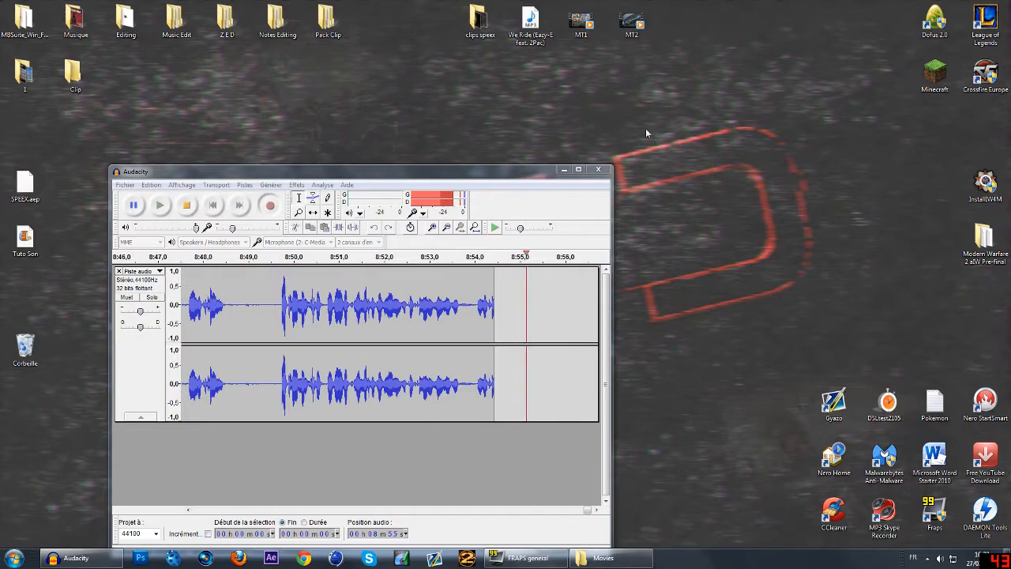
Minimise Audacity to reveal the desktop, then restore its window and move it towards the middle of the screen.
left_click_drag(625, 143, 811, 309)
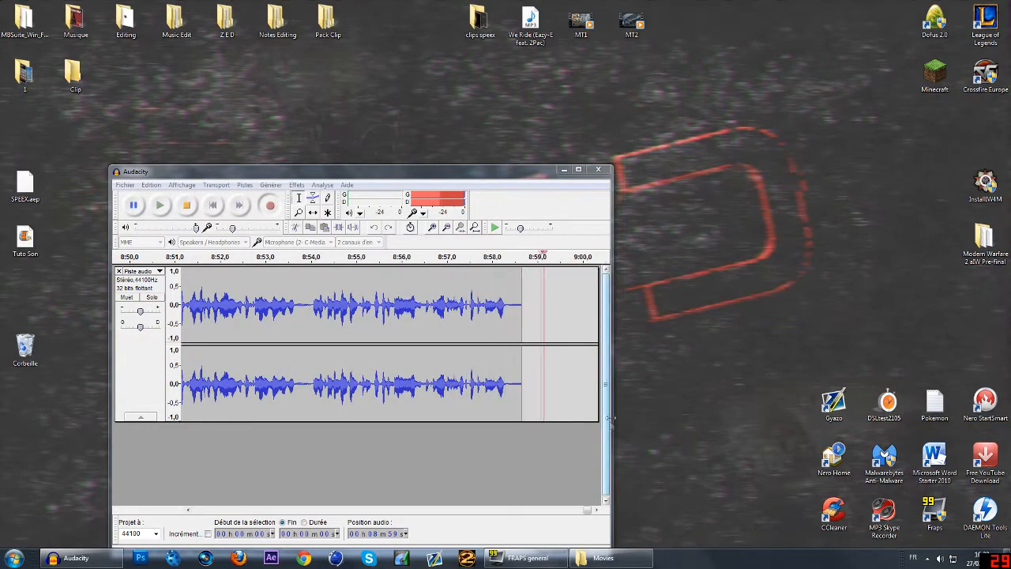
left_click(564, 169)
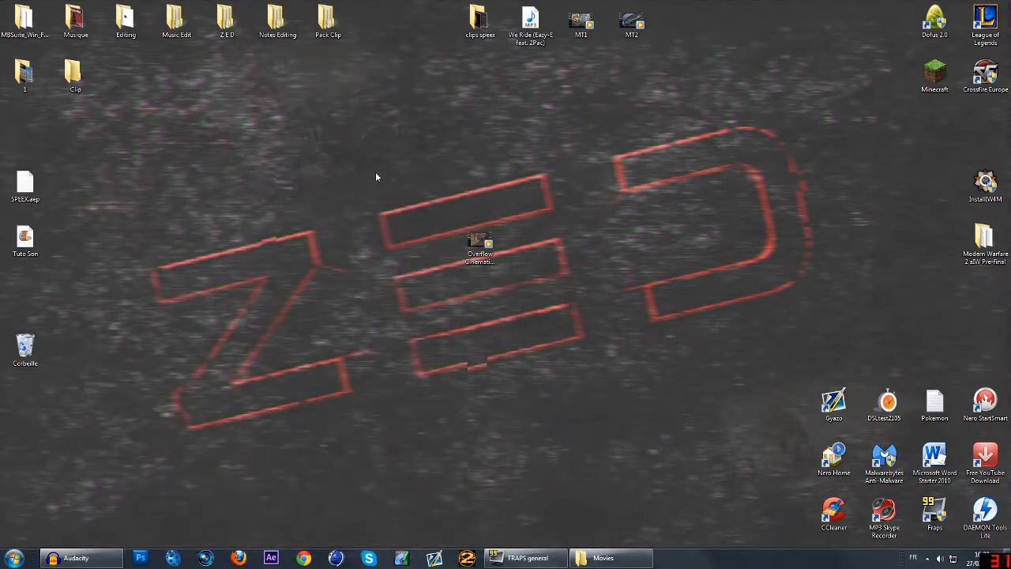
left_click(79, 557)
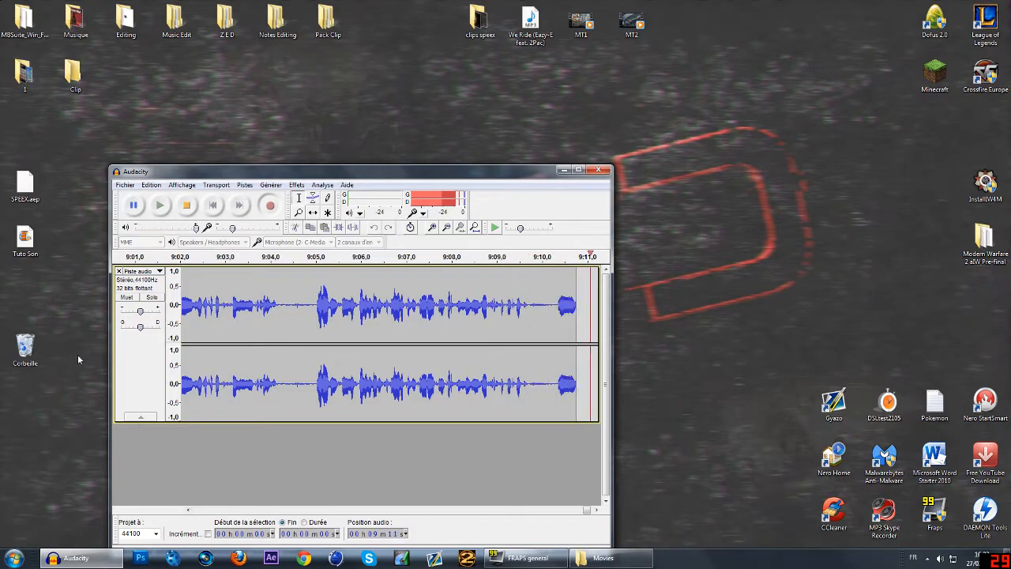
left_click_drag(262, 171, 399, 117)
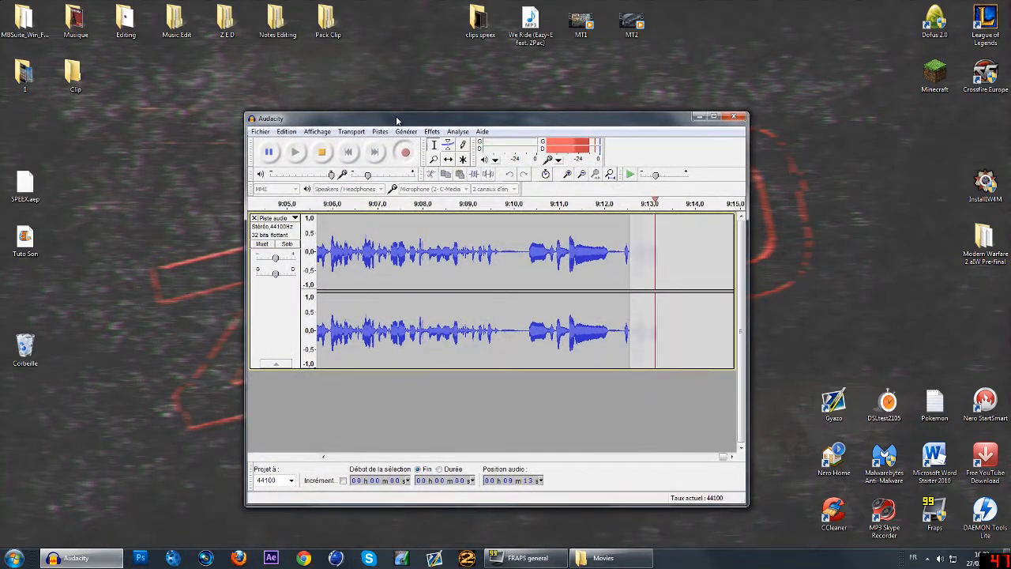